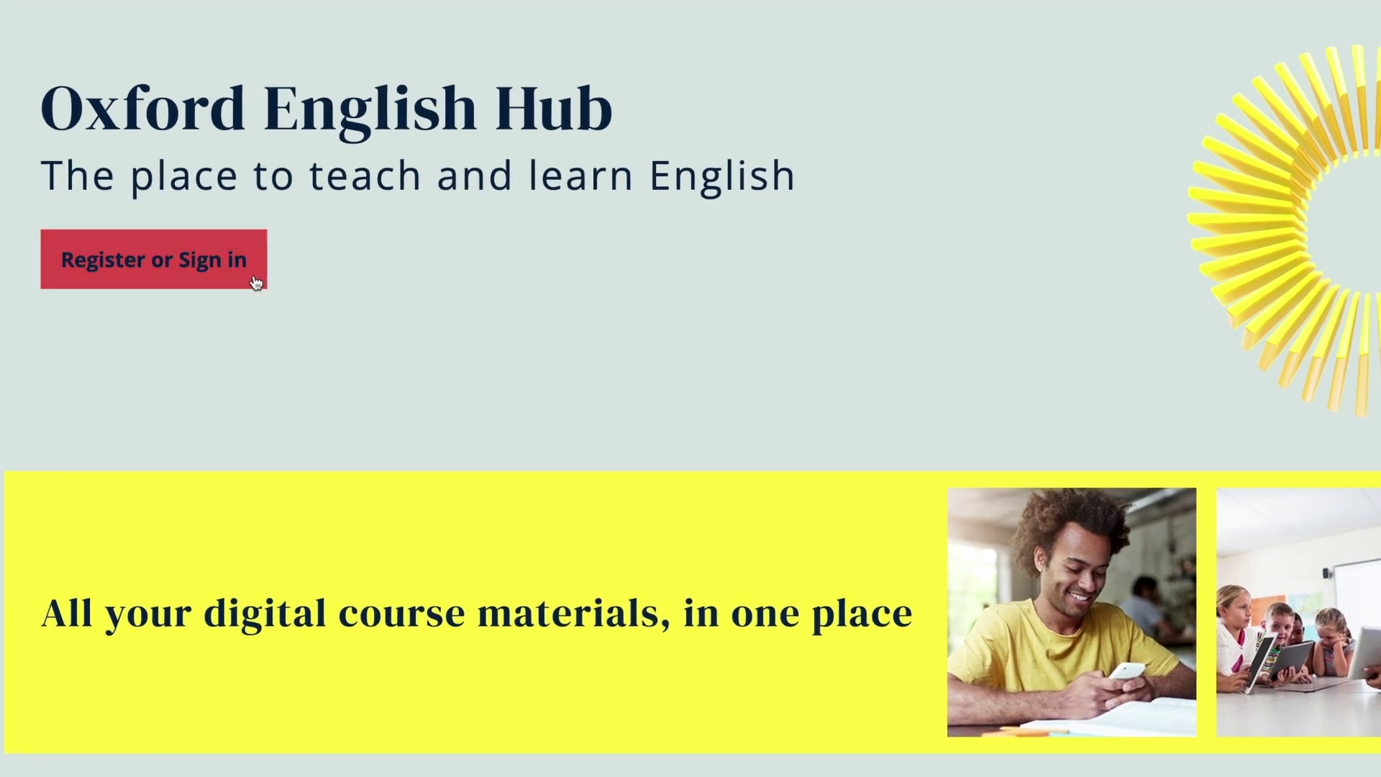
# Register a new Oxford ID by email, entering the email address and first and last names.
pyautogui.click(256, 281)
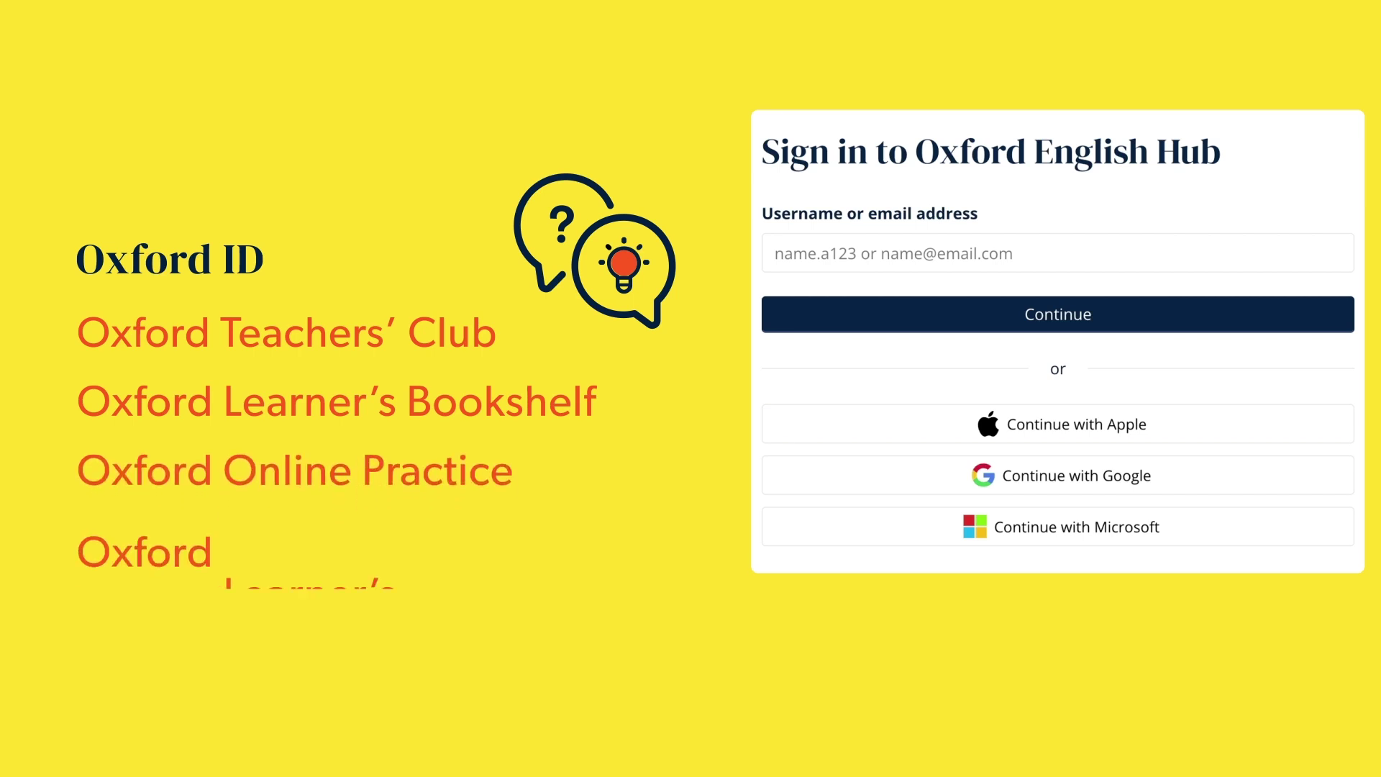
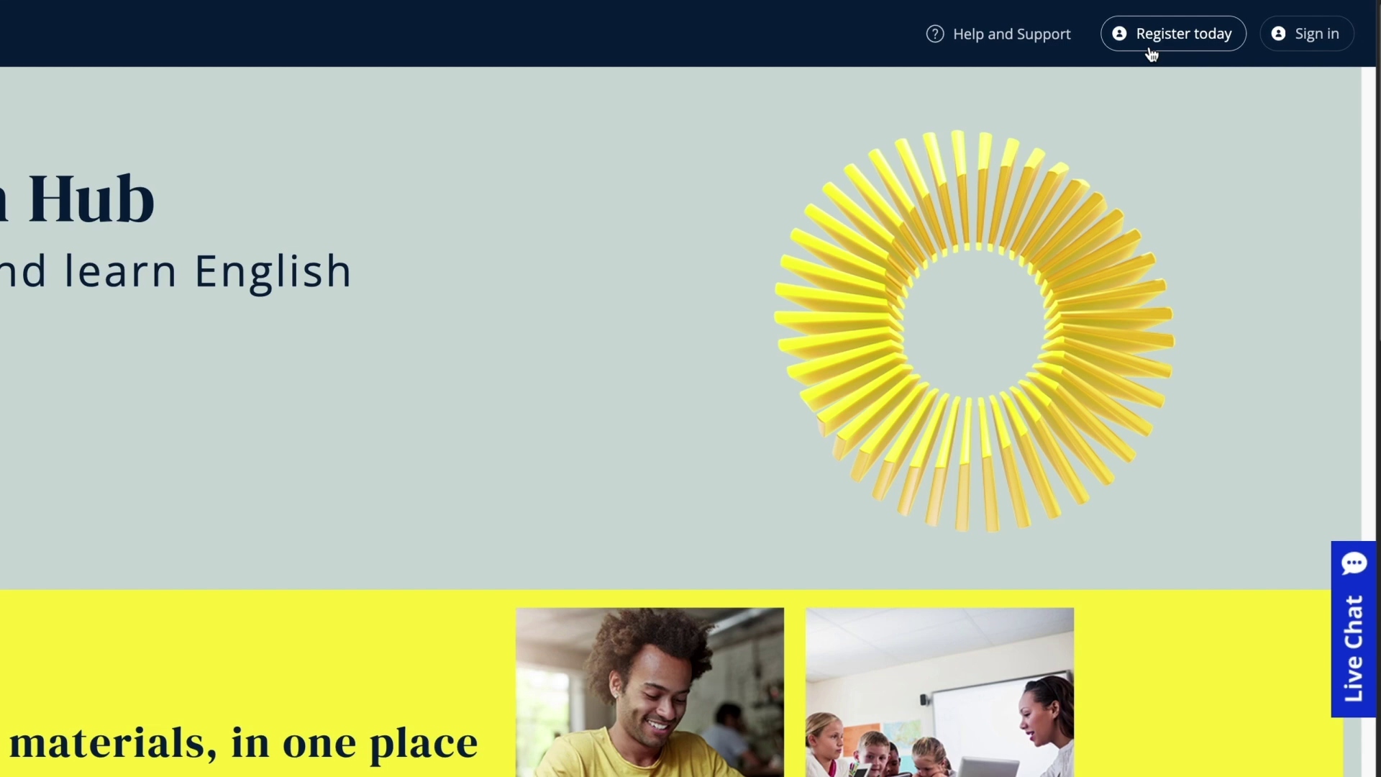
pyautogui.click(1151, 54)
pyautogui.click(1033, 277)
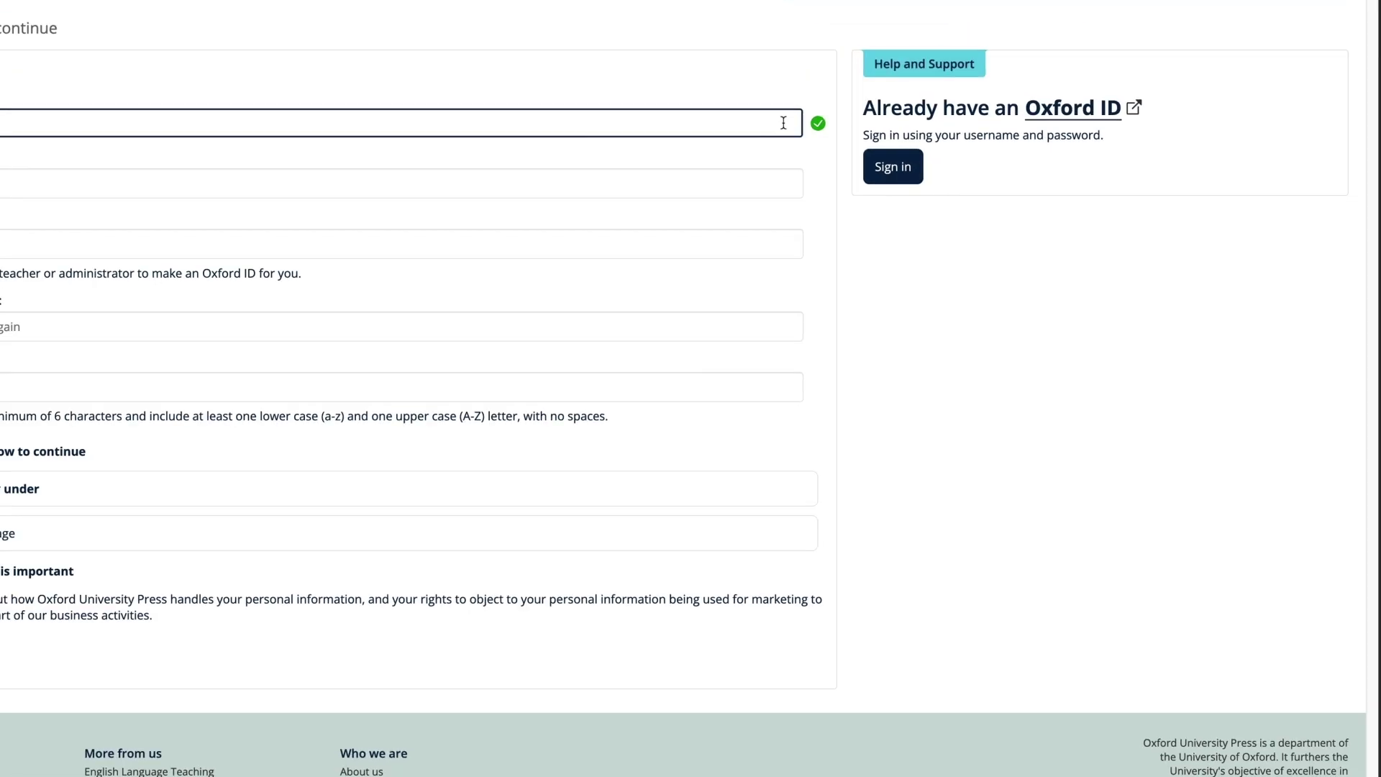
pyautogui.press('Tab')
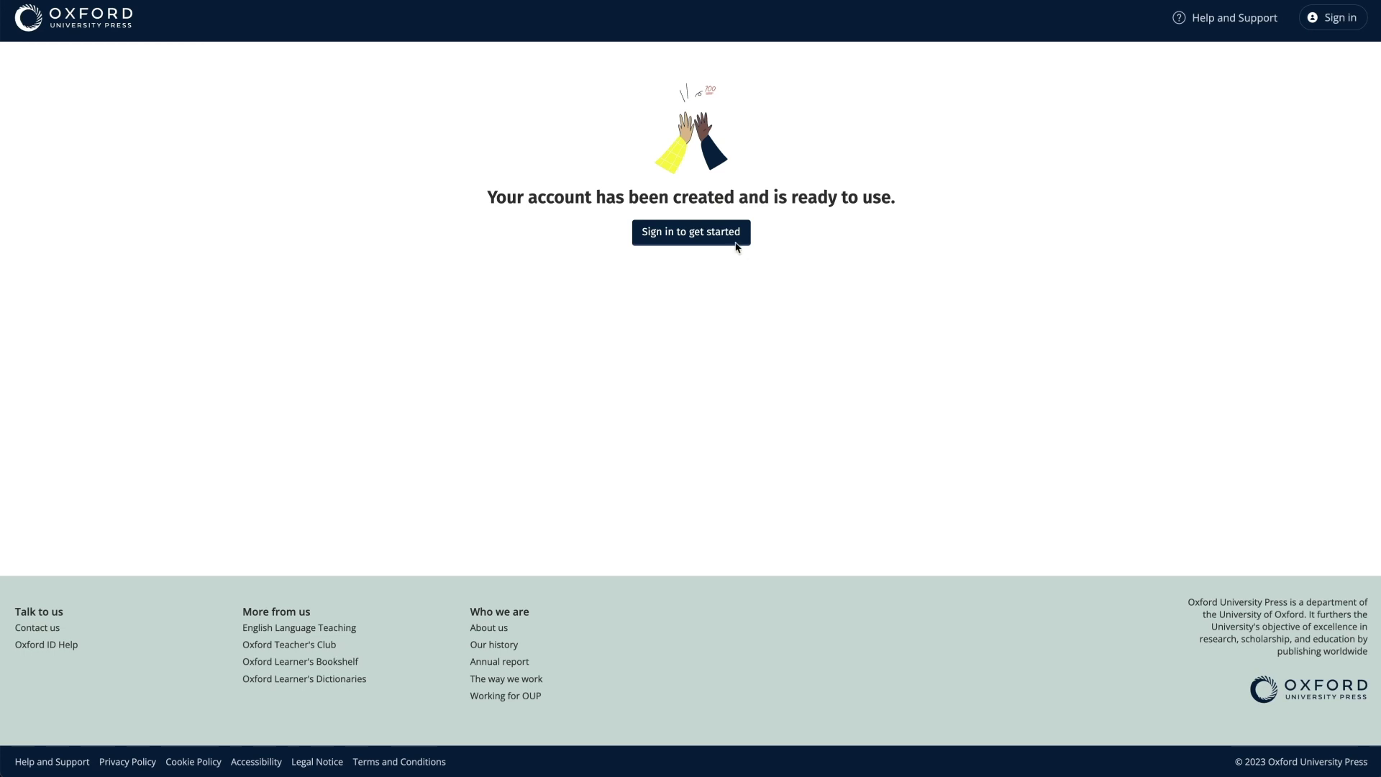
# Sign in with the new account's email address and password.
pyautogui.click(733, 242)
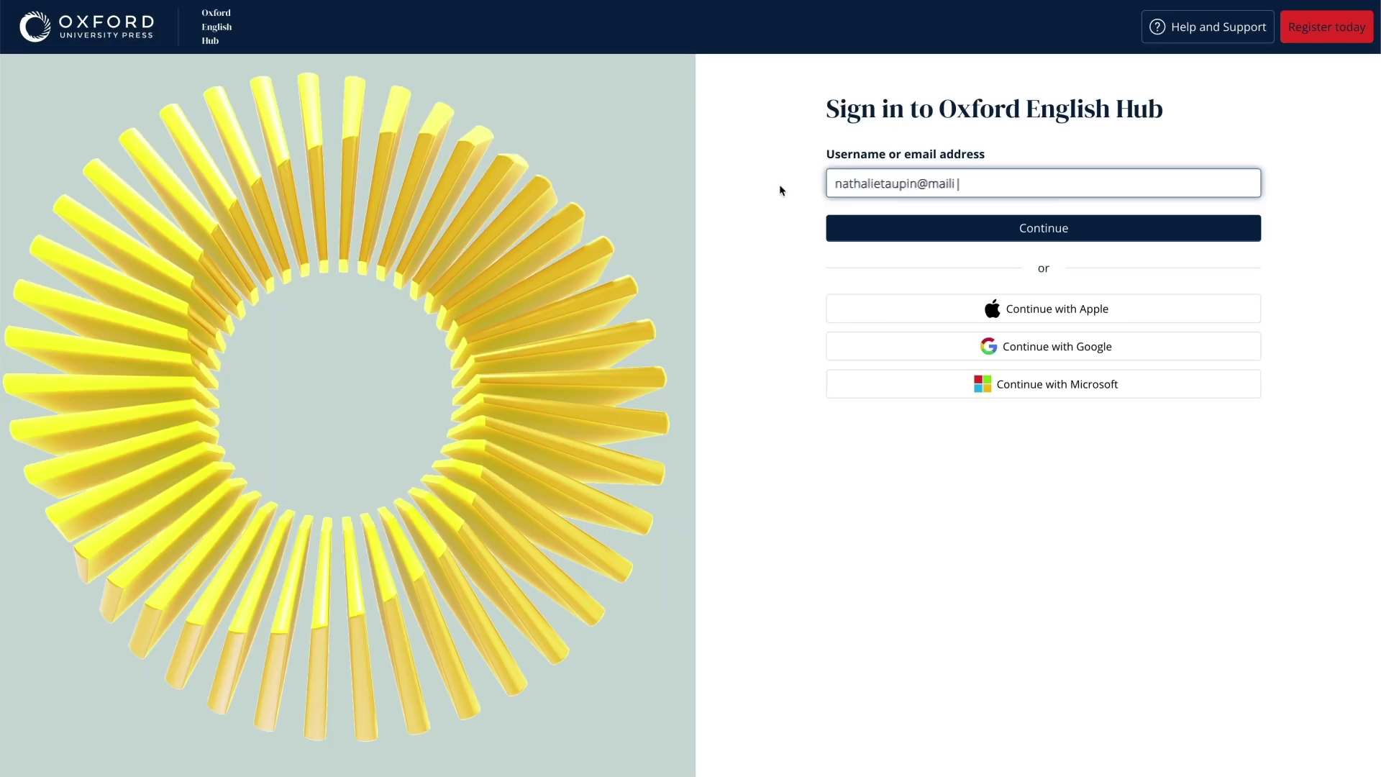
pyautogui.press('Return')
pyautogui.write('a')
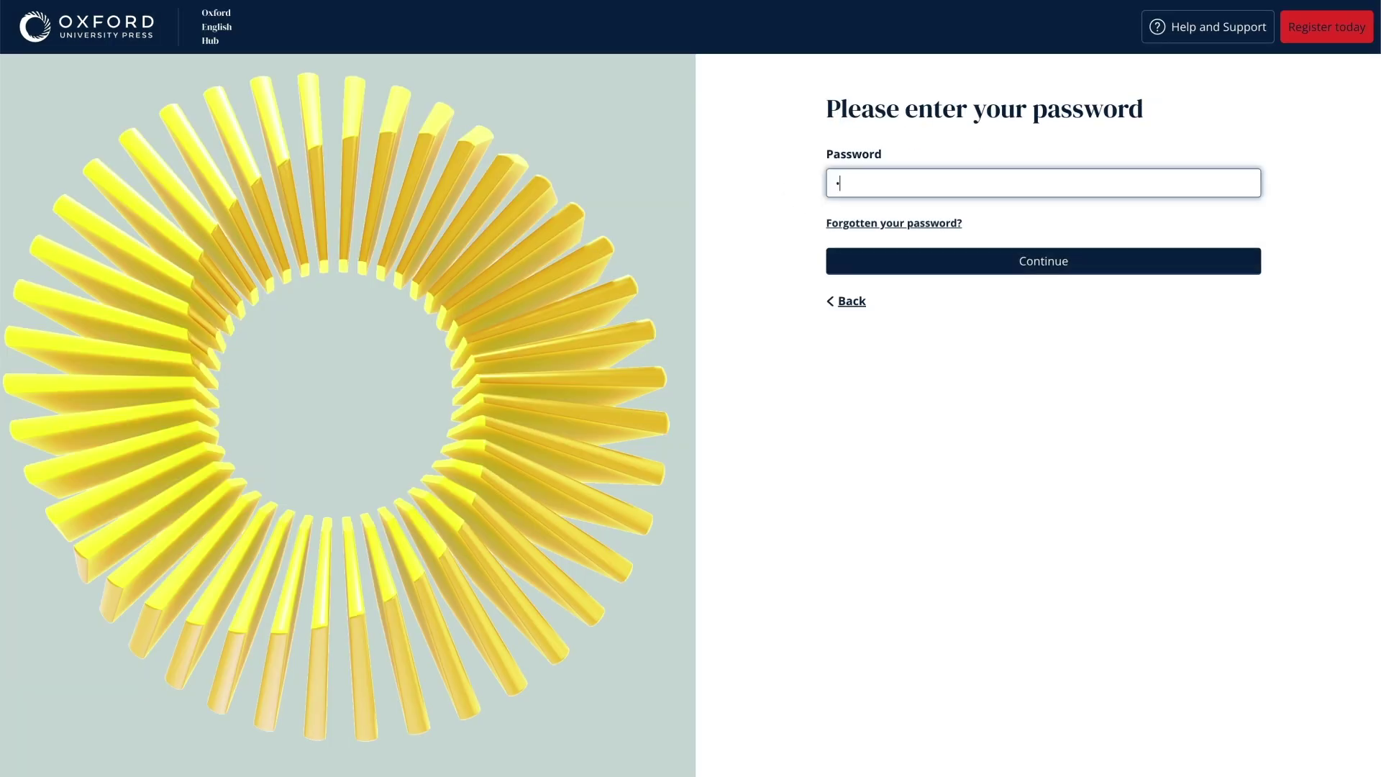
pyautogui.write('xxxxxxxxxxx')
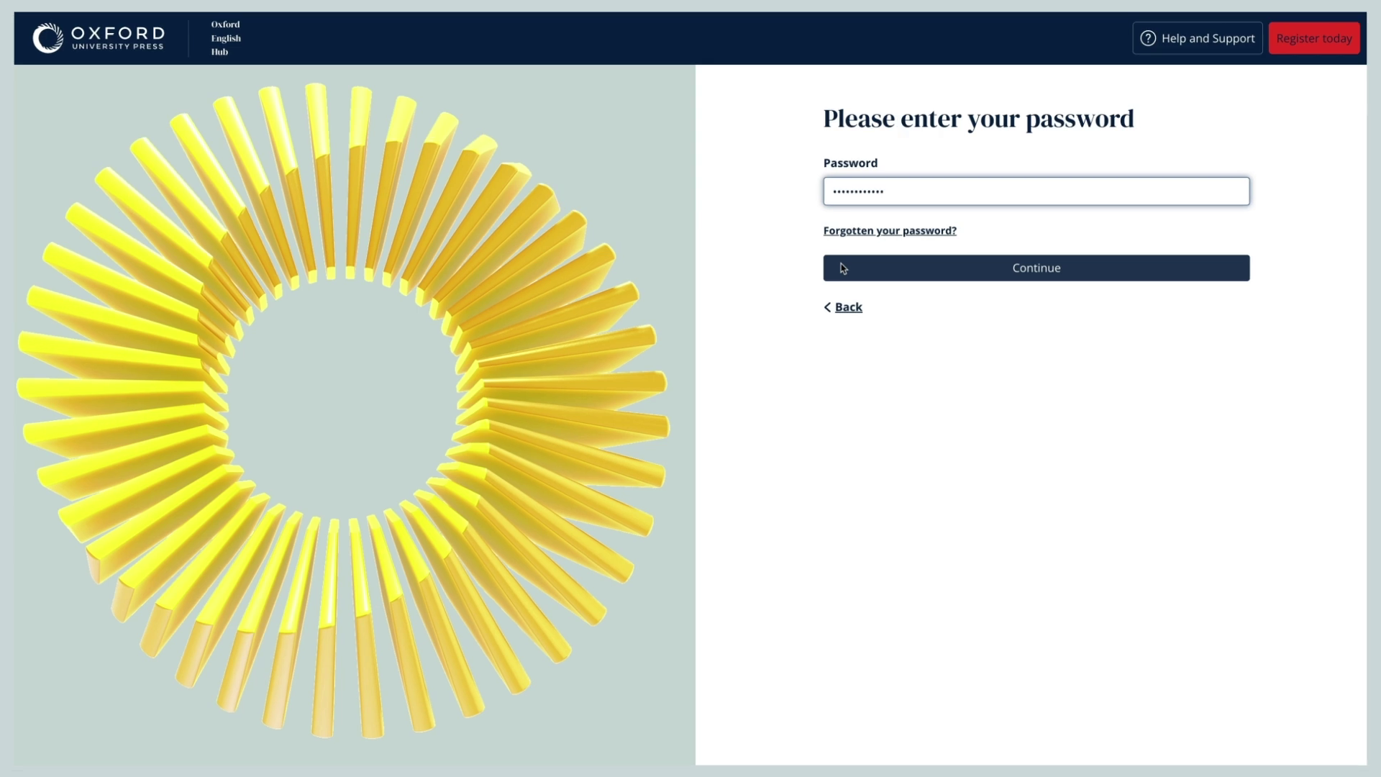
pyautogui.click(840, 268)
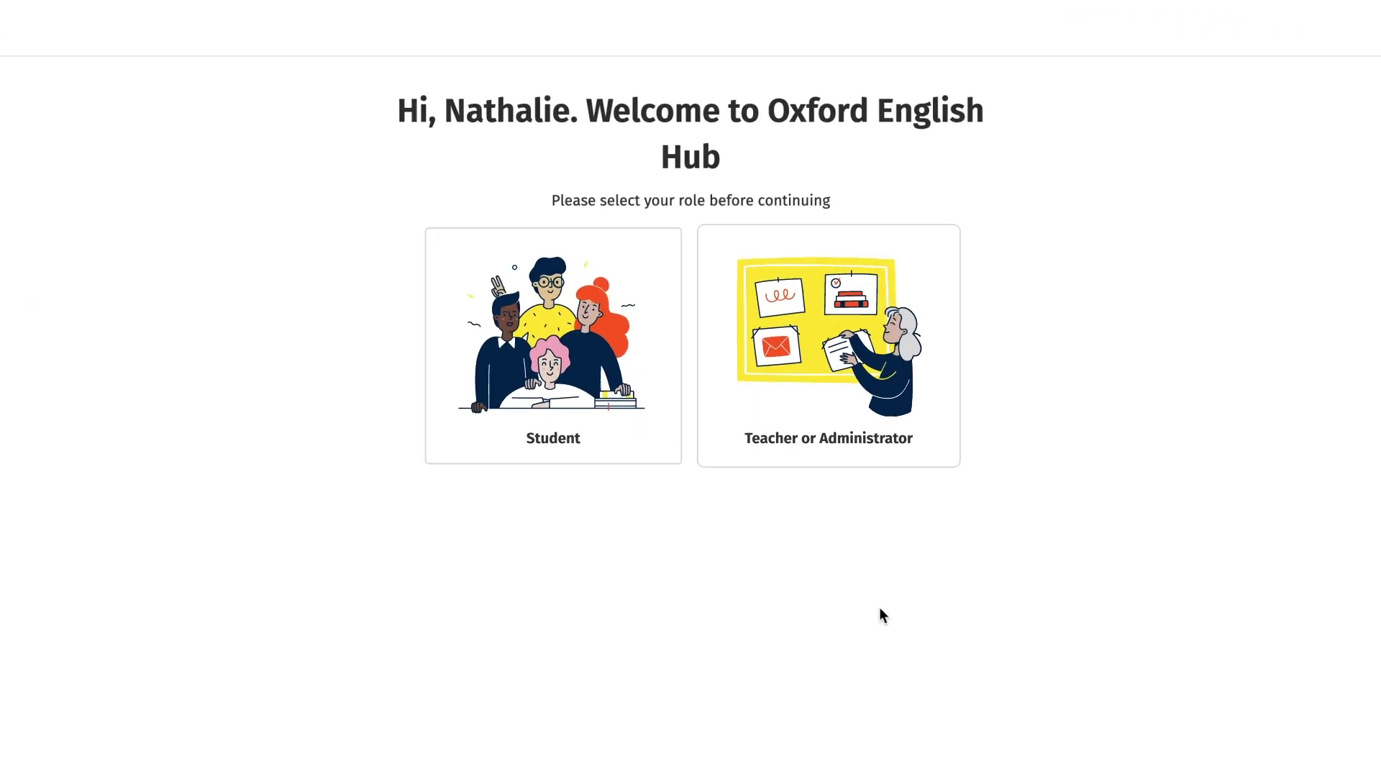
# Choose the Teacher or Administrator role and switch the dashboard to the empty courses view.
pyautogui.click(873, 425)
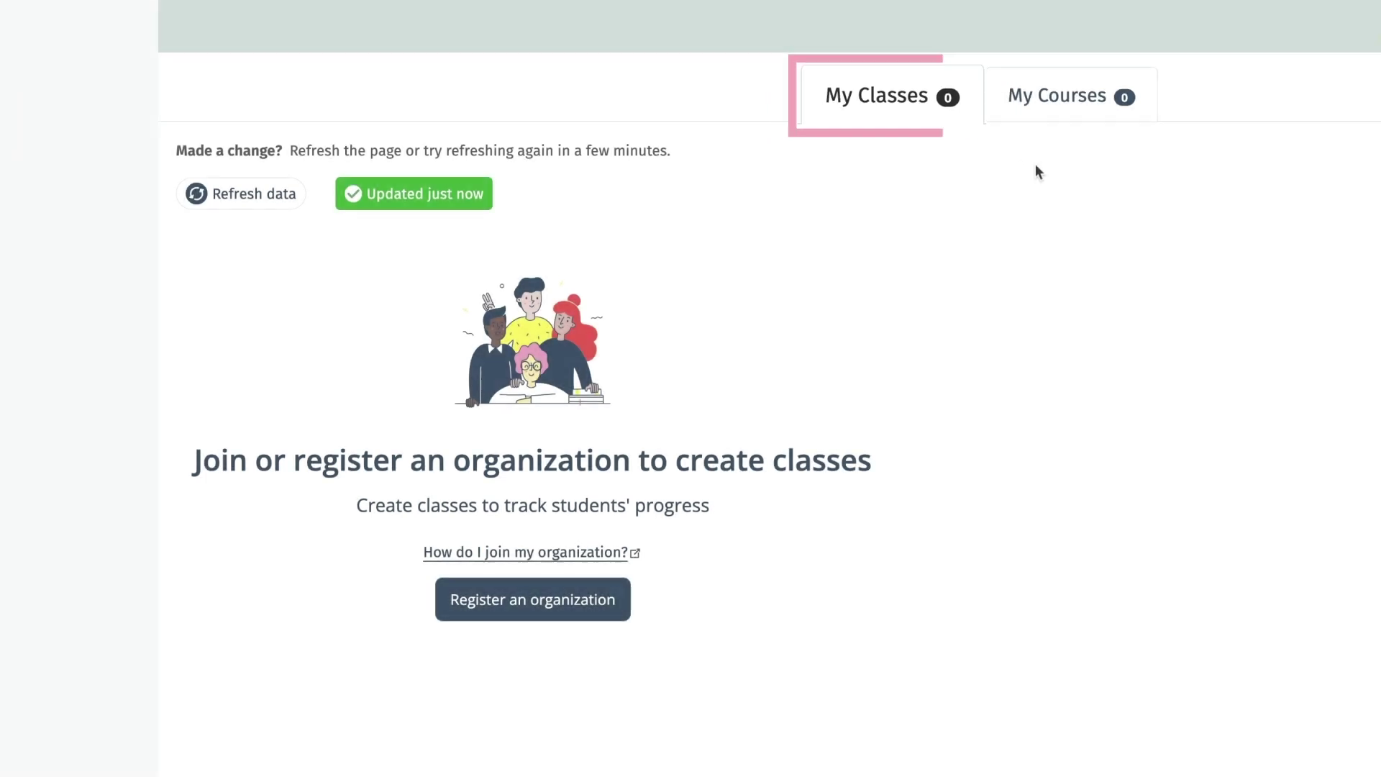
pyautogui.click(1066, 115)
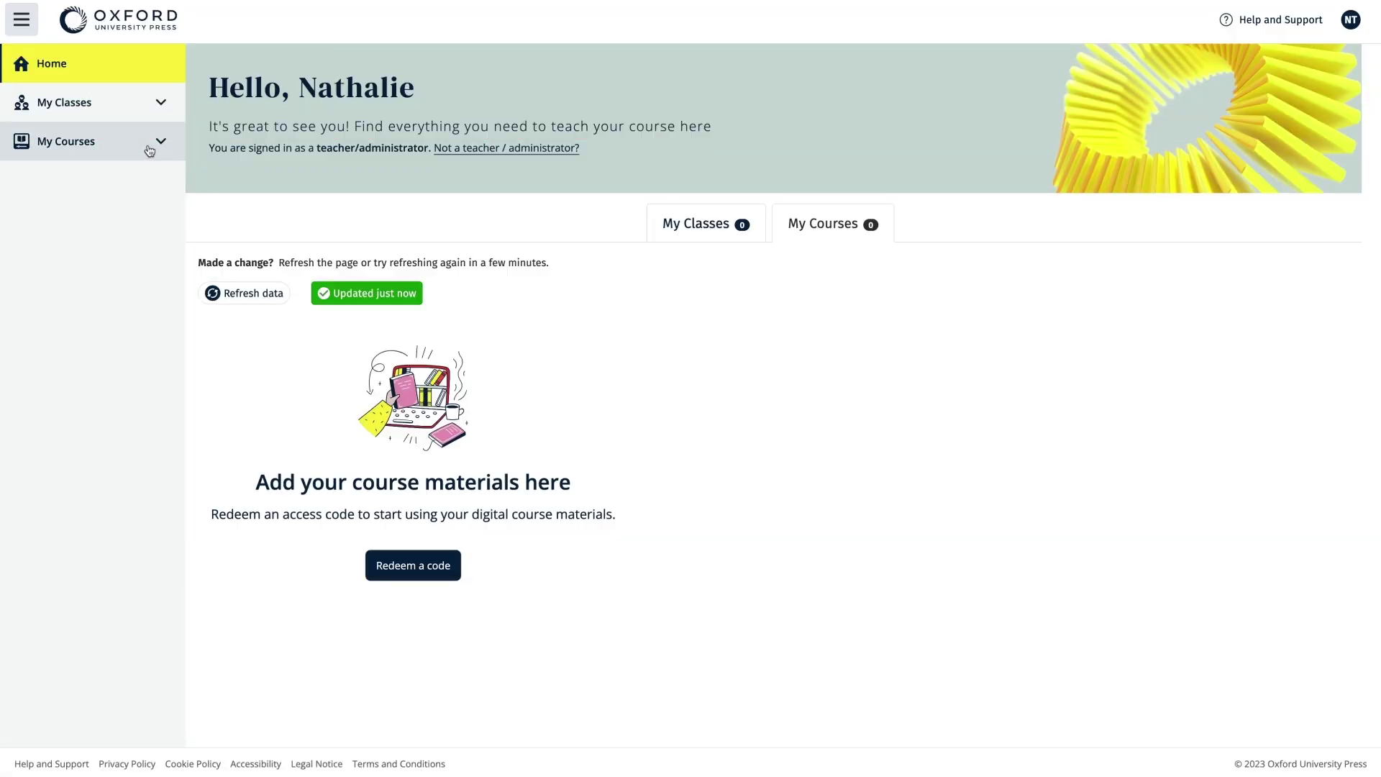
# Redeem the course access code to add Insight Second Edition Pre-intermediate to My Courses.
pyautogui.click(149, 150)
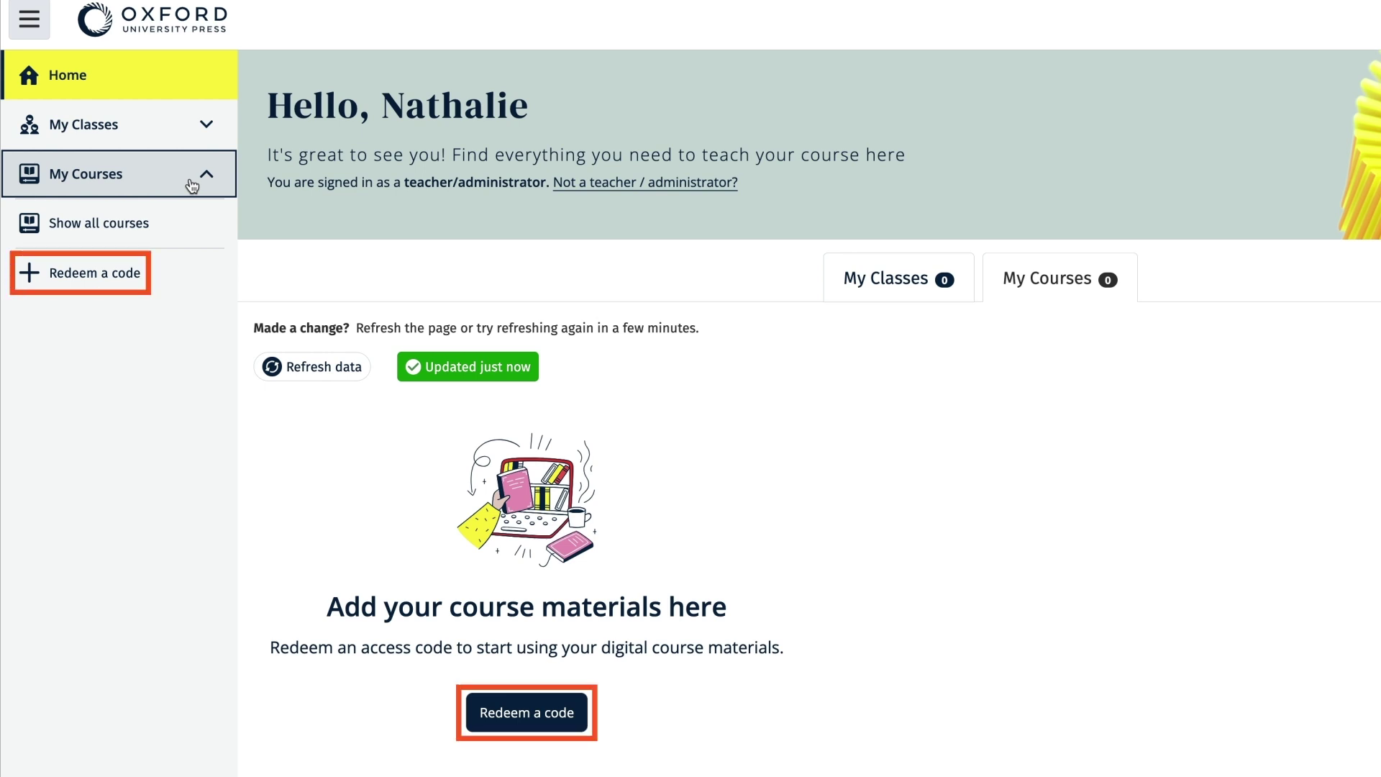
pyautogui.click(513, 713)
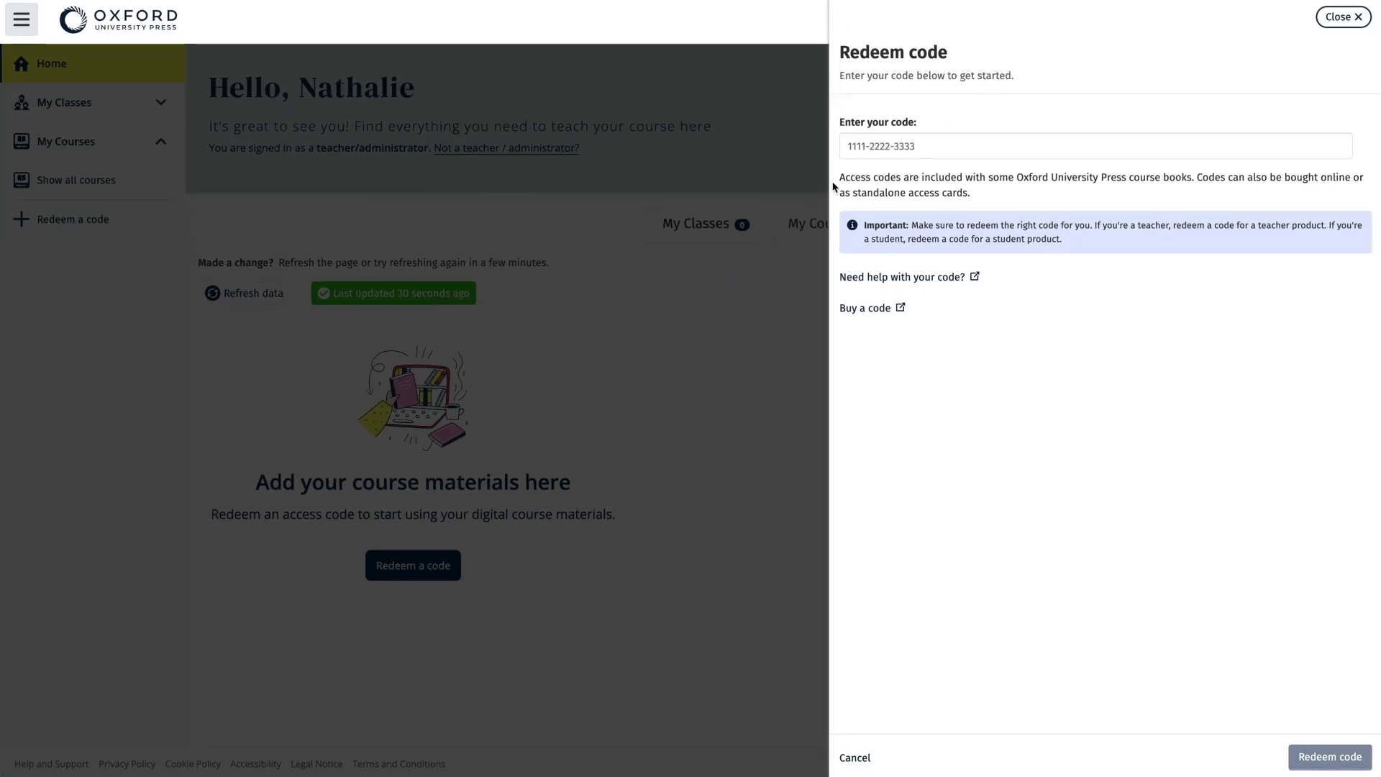
pyautogui.click(959, 148)
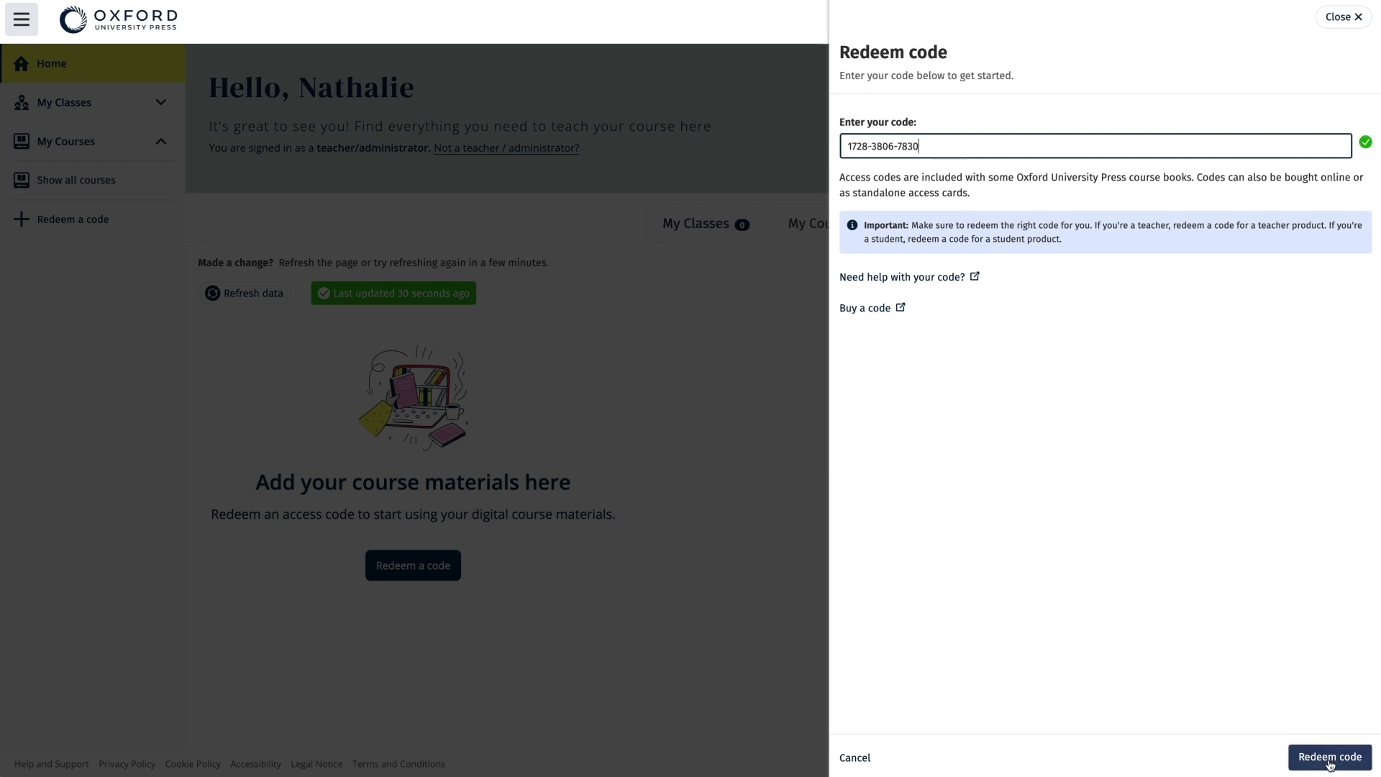
pyautogui.click(1330, 766)
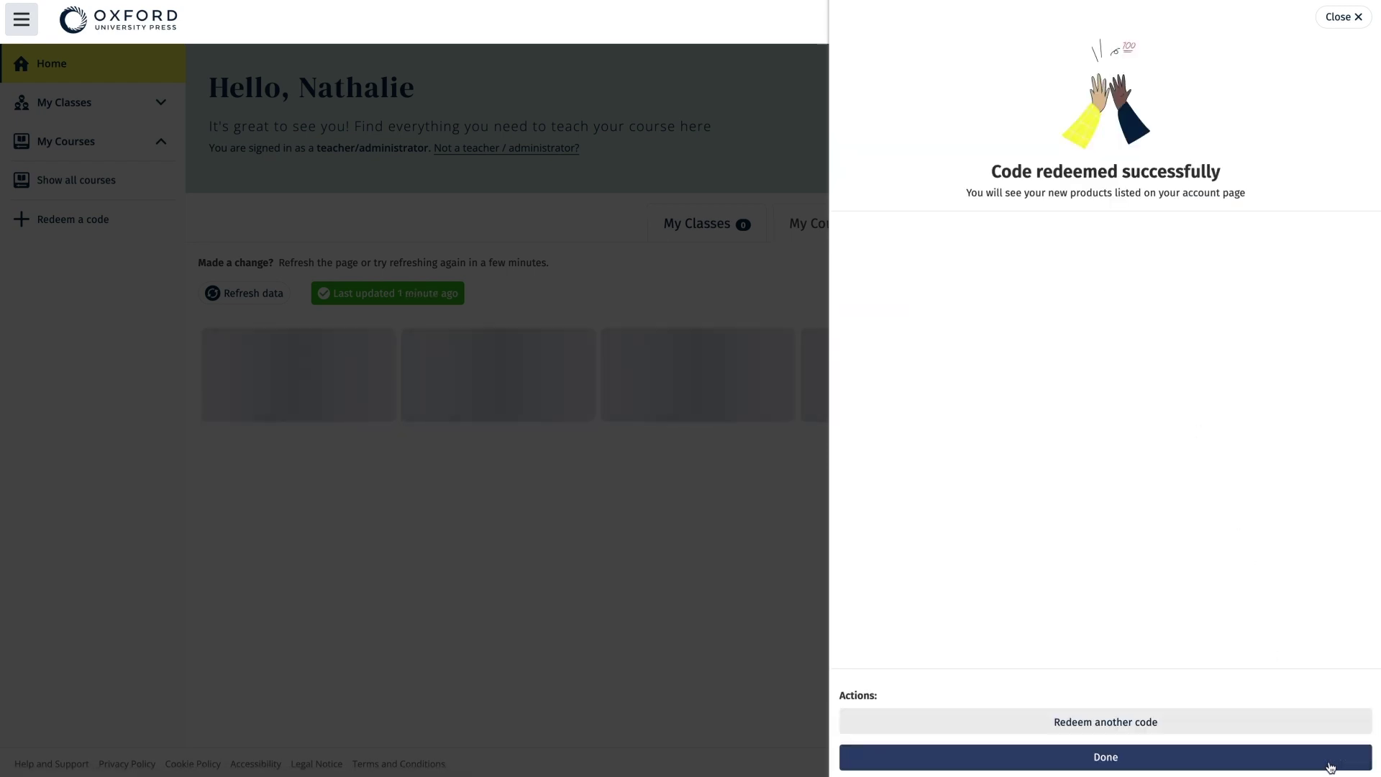
pyautogui.click(1330, 757)
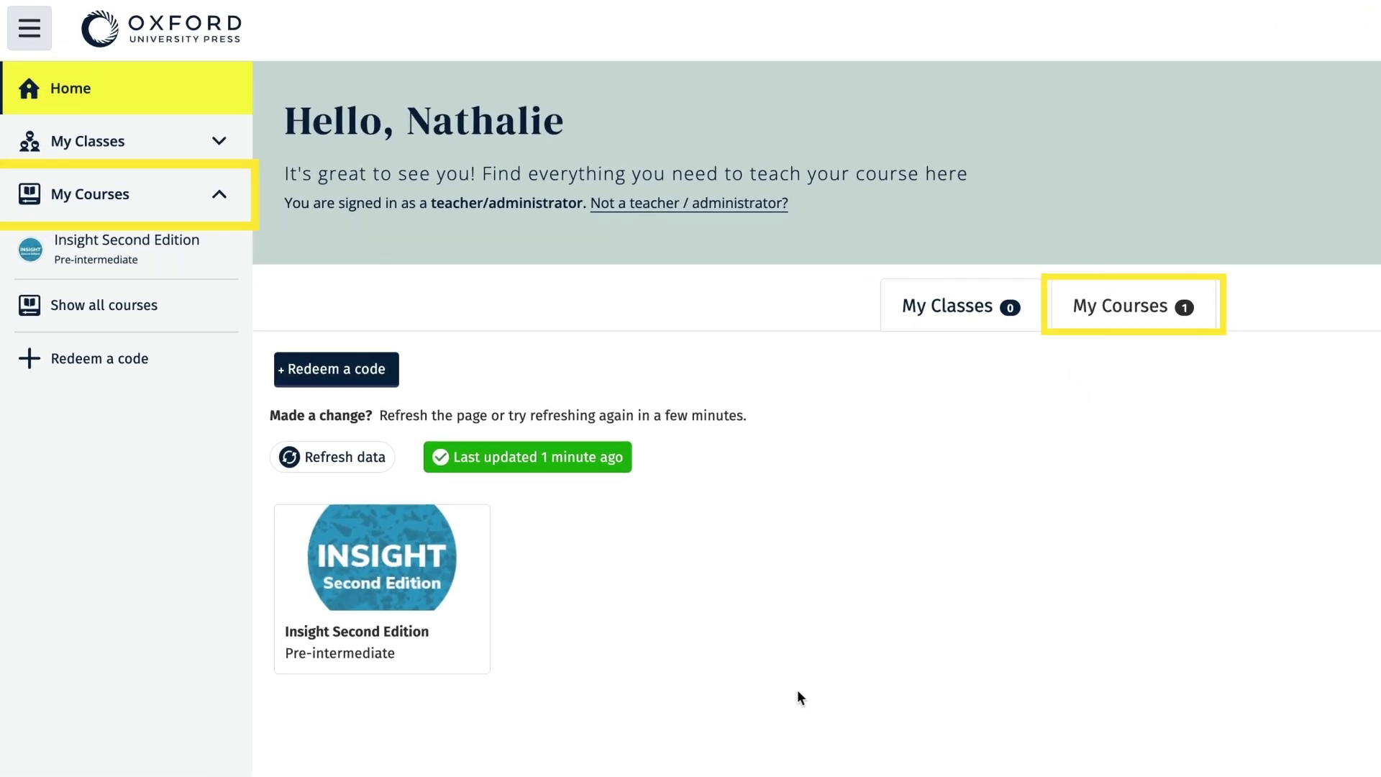
# Open the Insight Second Edition course card from the My Courses tab.
pyautogui.click(472, 598)
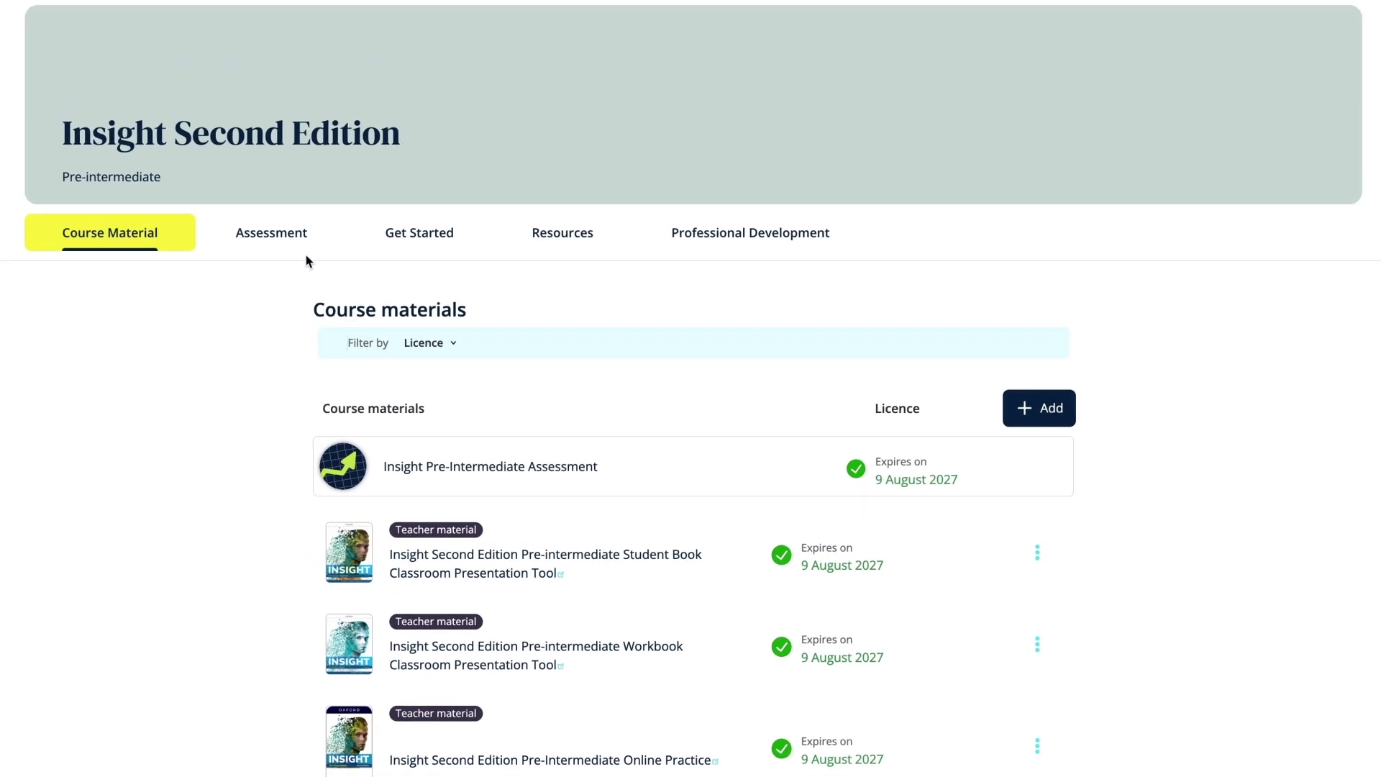
# Browse the Assessment, Get Started and Resources tabs, Resources in Student view, then Professional Development.
pyautogui.click(311, 260)
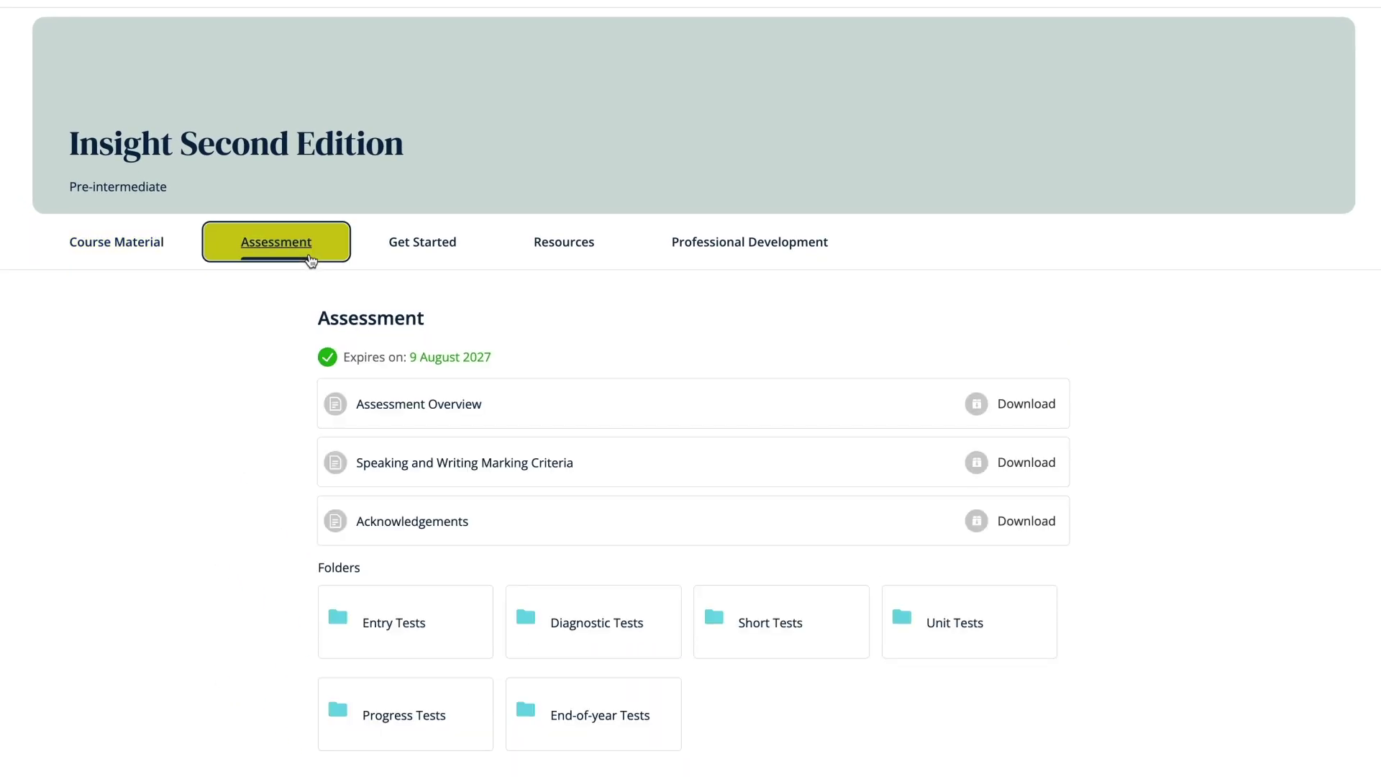
pyautogui.click(422, 259)
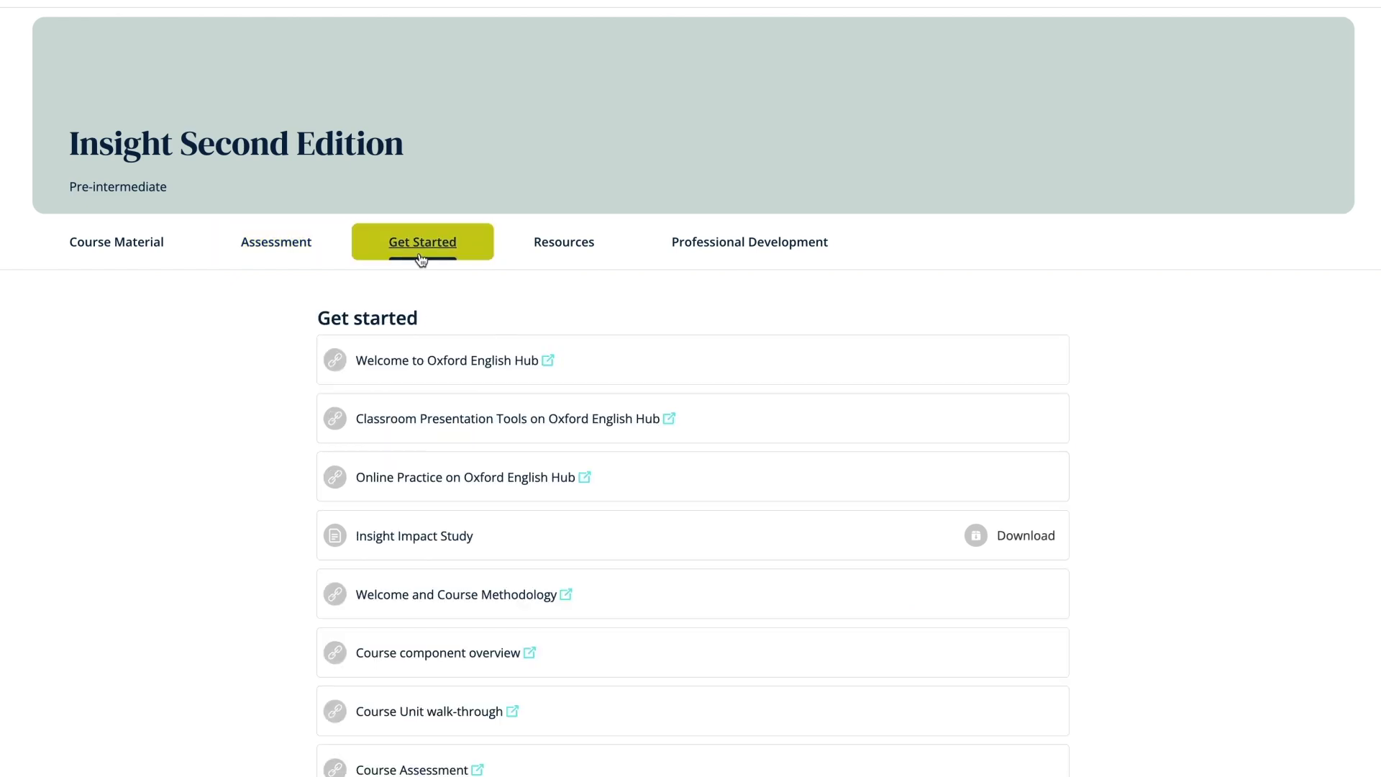
pyautogui.click(552, 257)
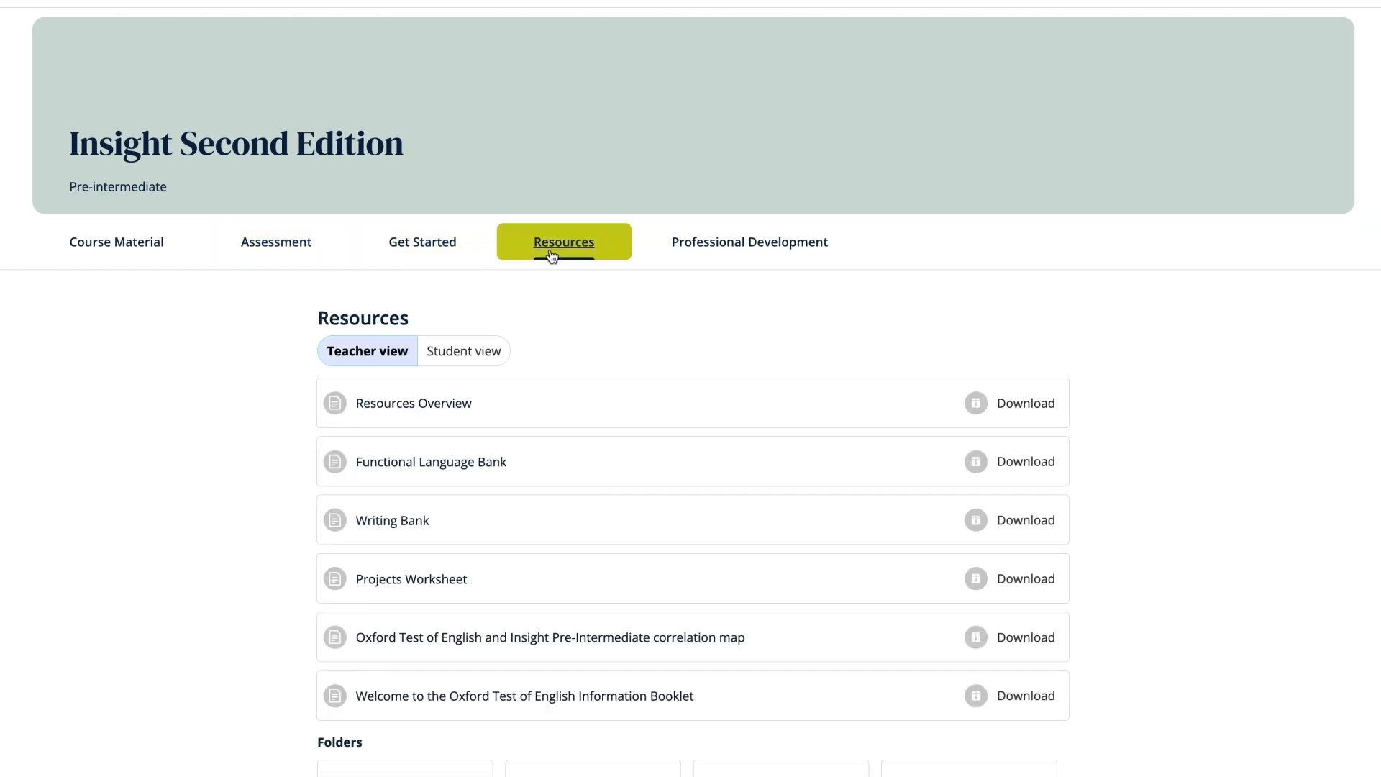
pyautogui.click(496, 350)
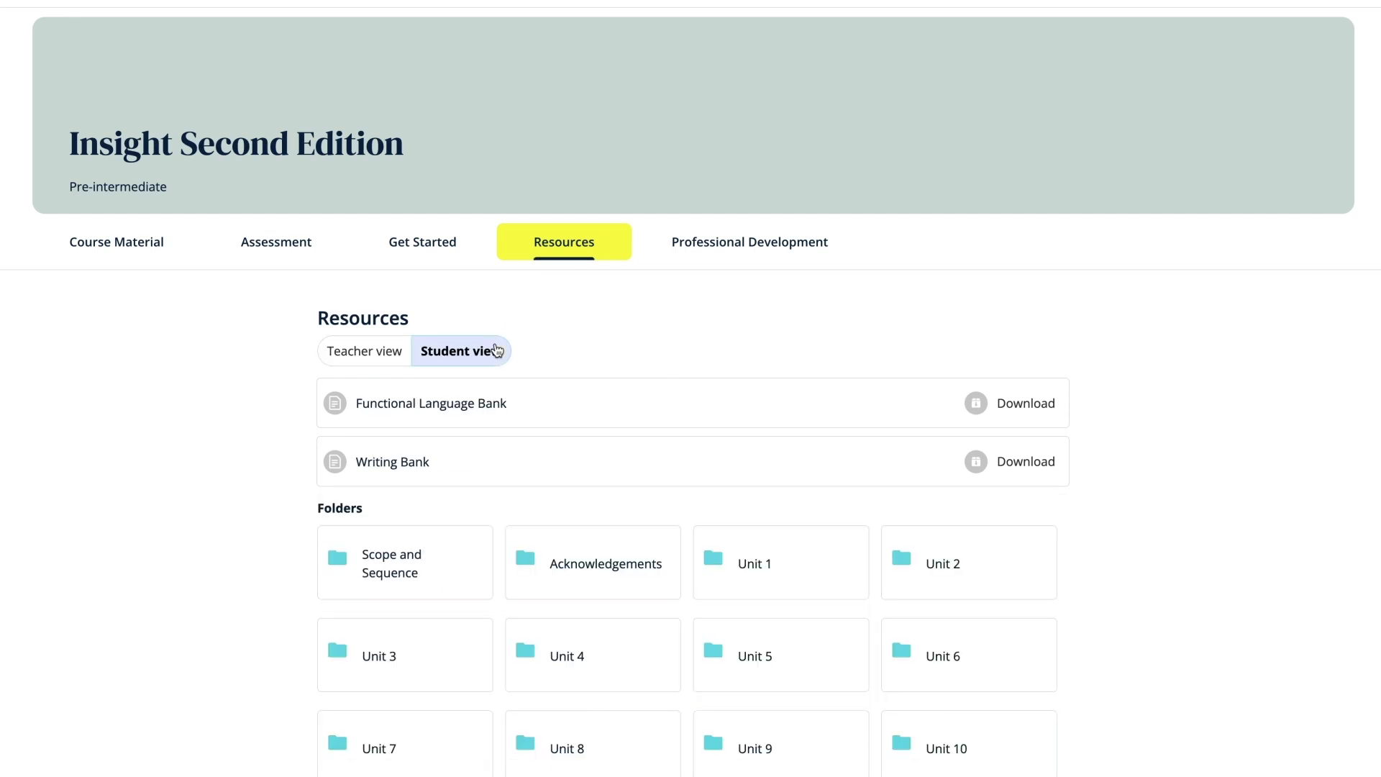
pyautogui.click(704, 253)
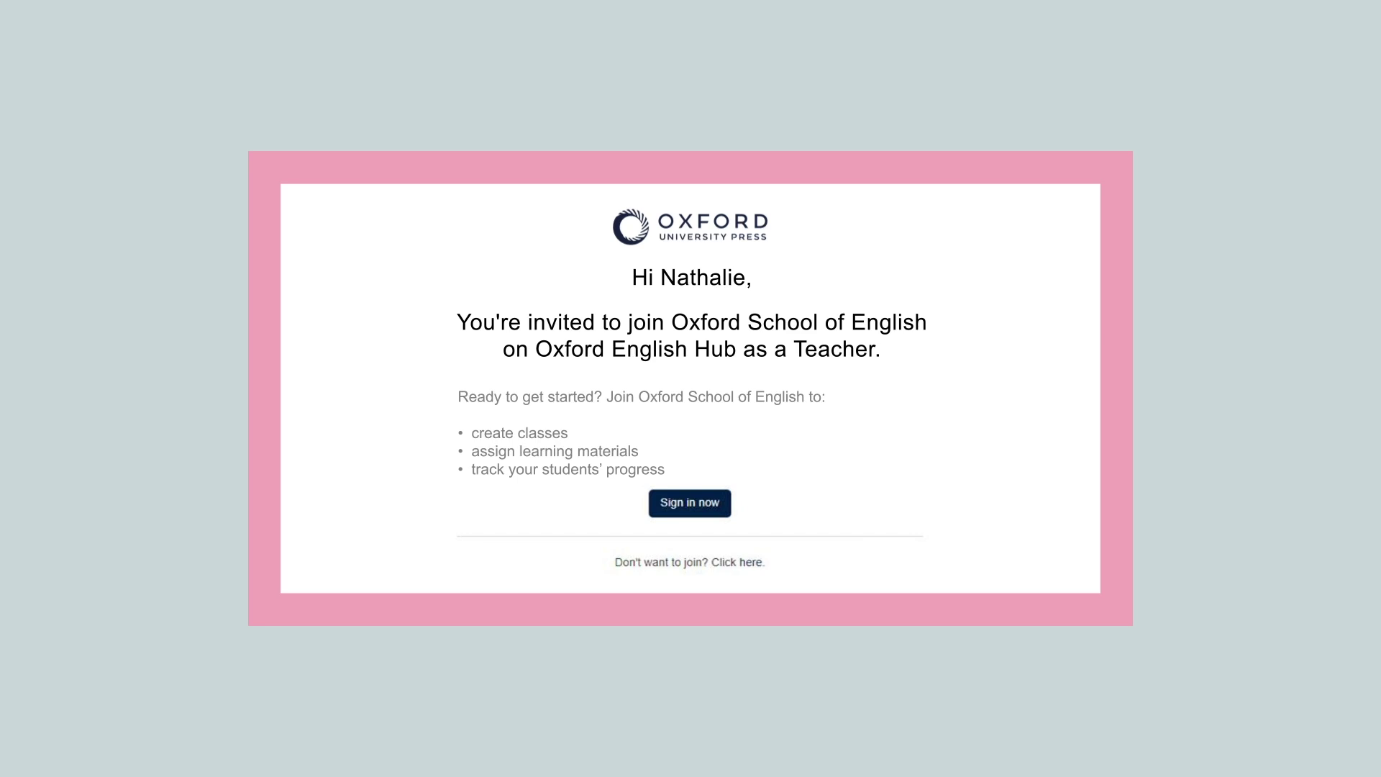
# Accept the Oxford School of English invitation and sign in with the account email and password.
pyautogui.click(723, 502)
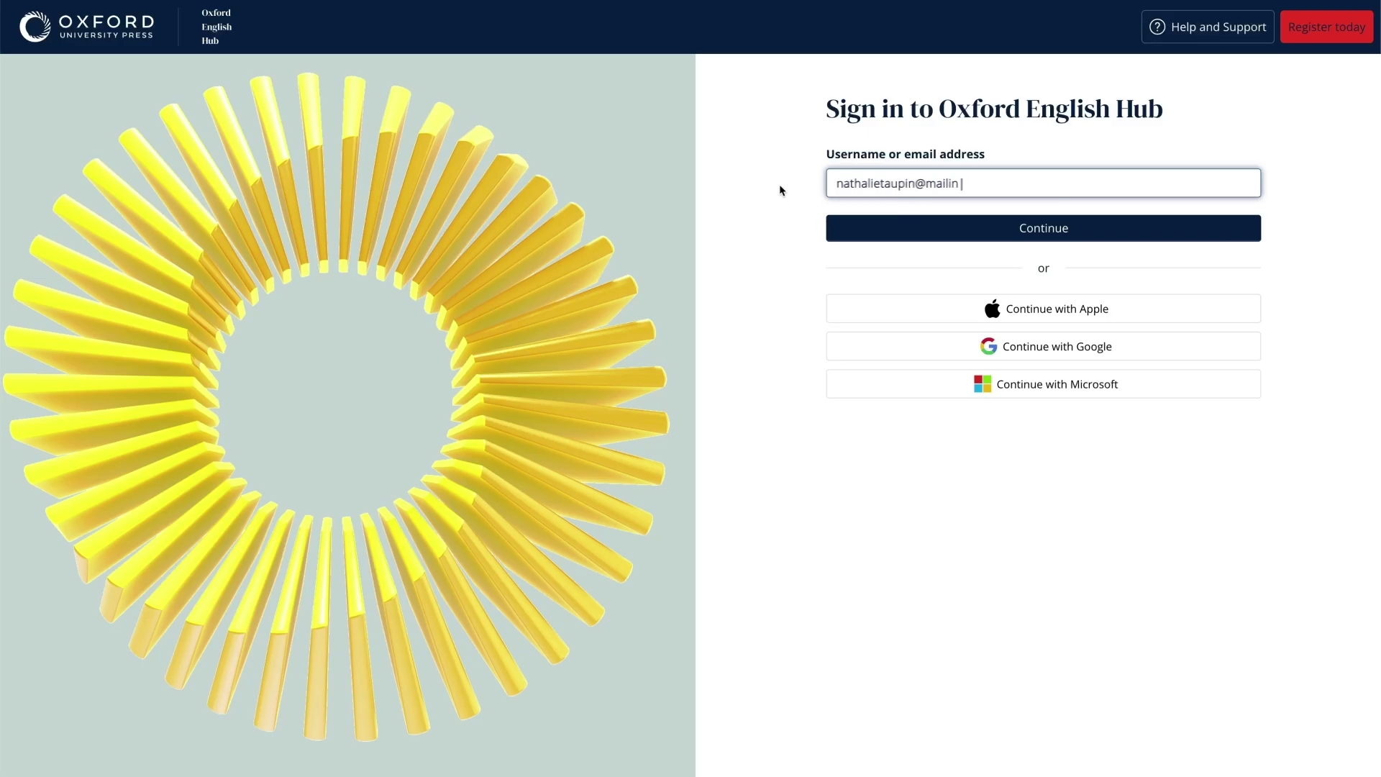
pyautogui.press('Return')
pyautogui.write('******')
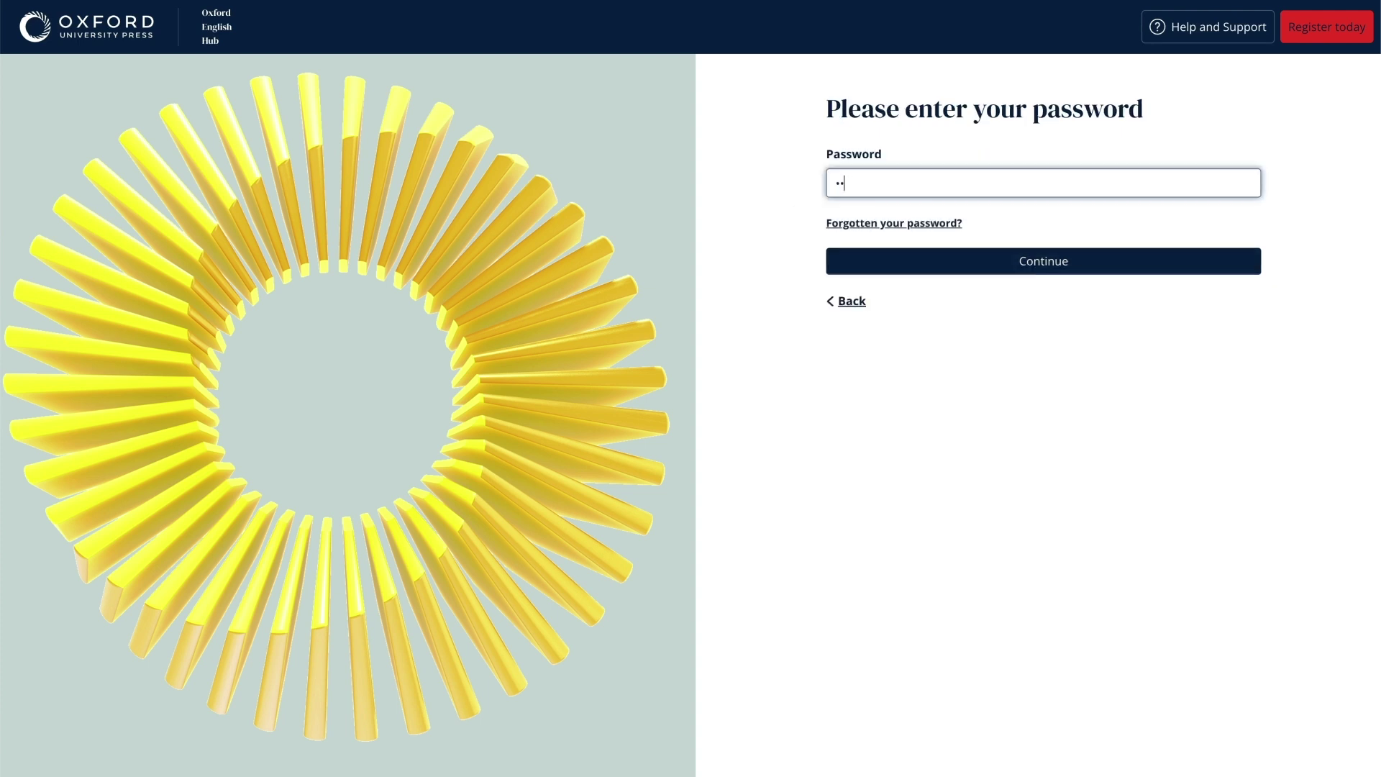
pyautogui.write('******')
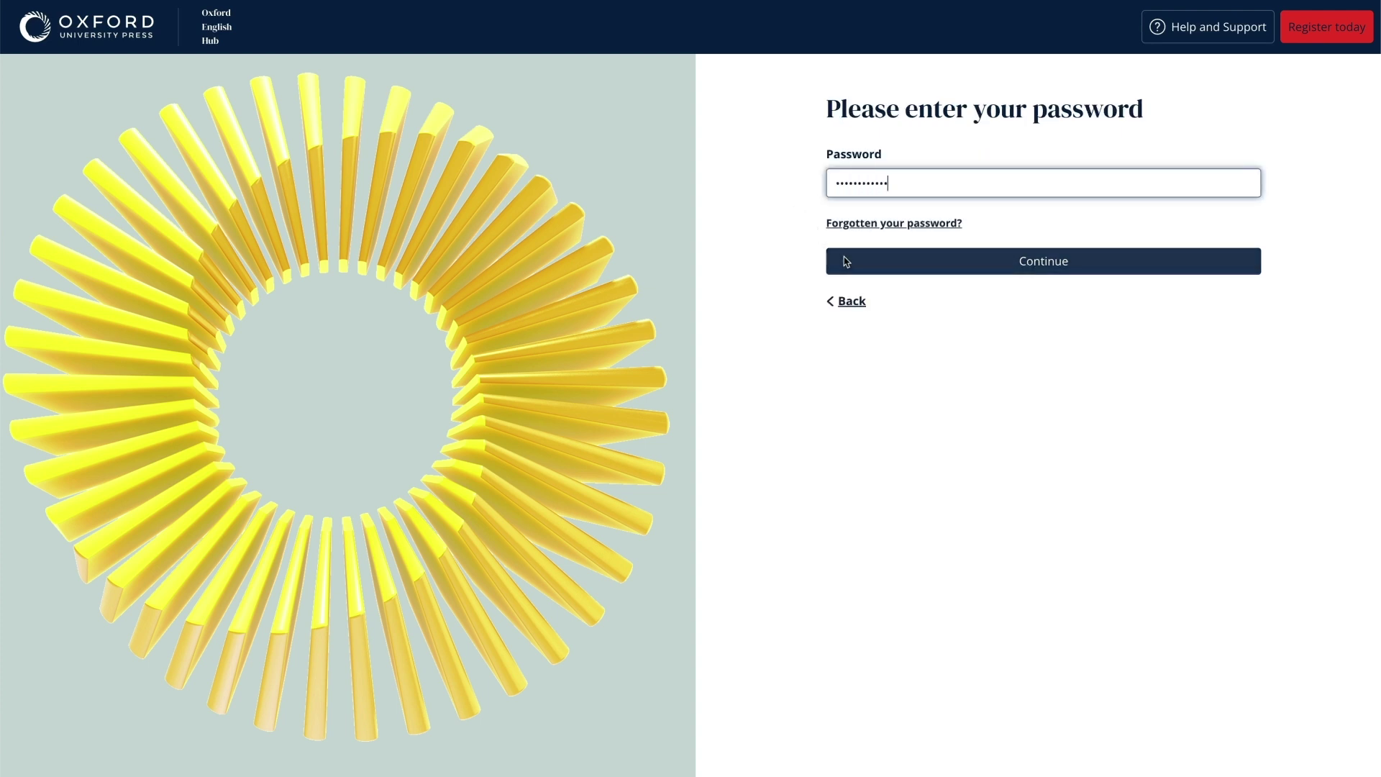
pyautogui.click(837, 258)
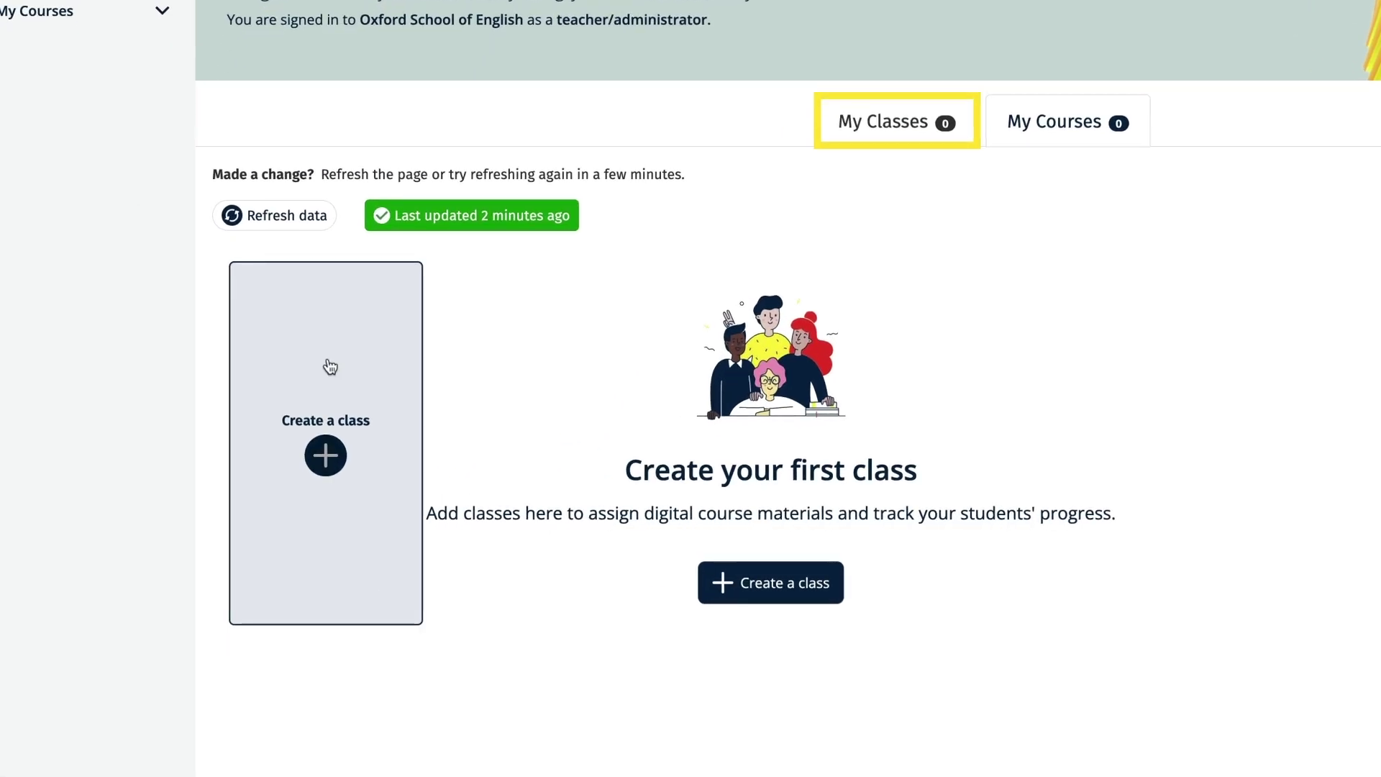
# Create a class named 'Monday Class 1' and open its organization student list.
pyautogui.click(330, 368)
pyautogui.write('Monday Class 1')
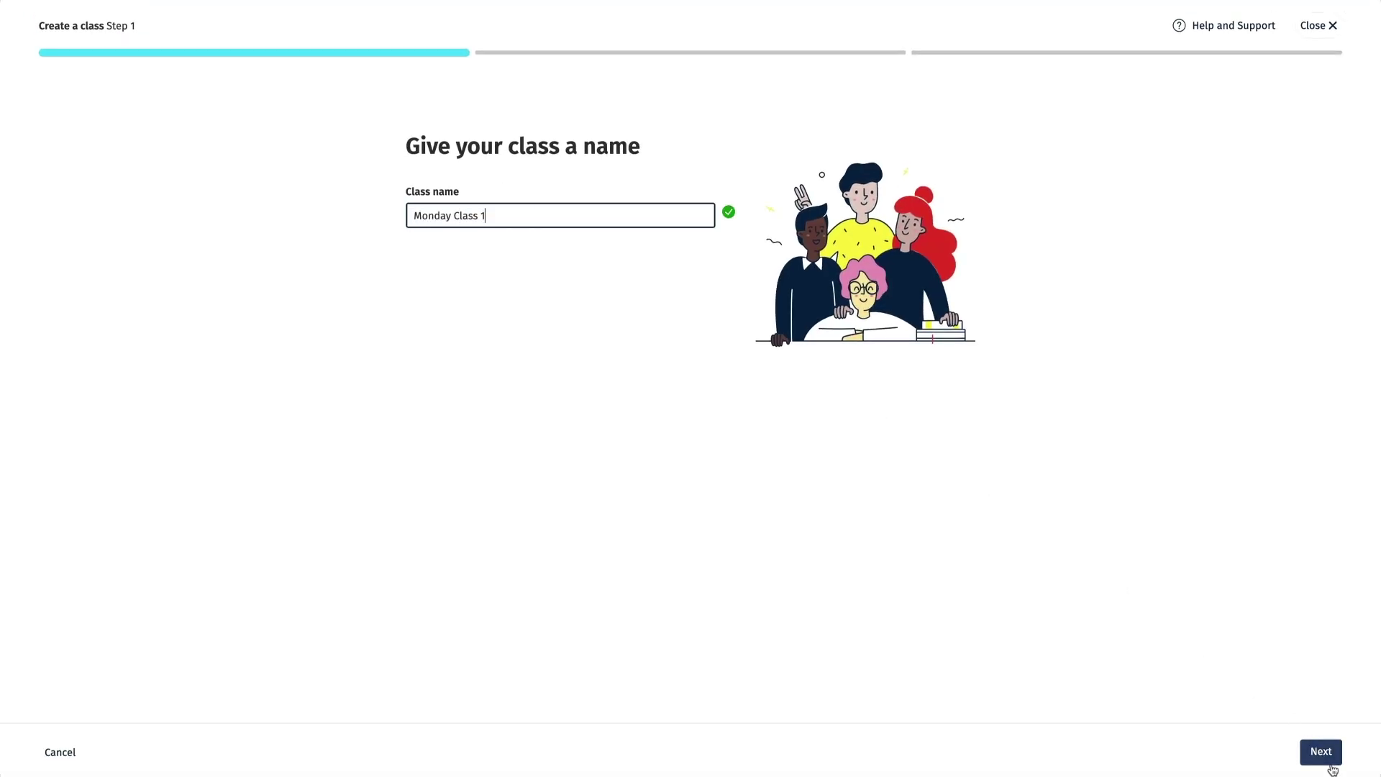
pyautogui.click(1331, 762)
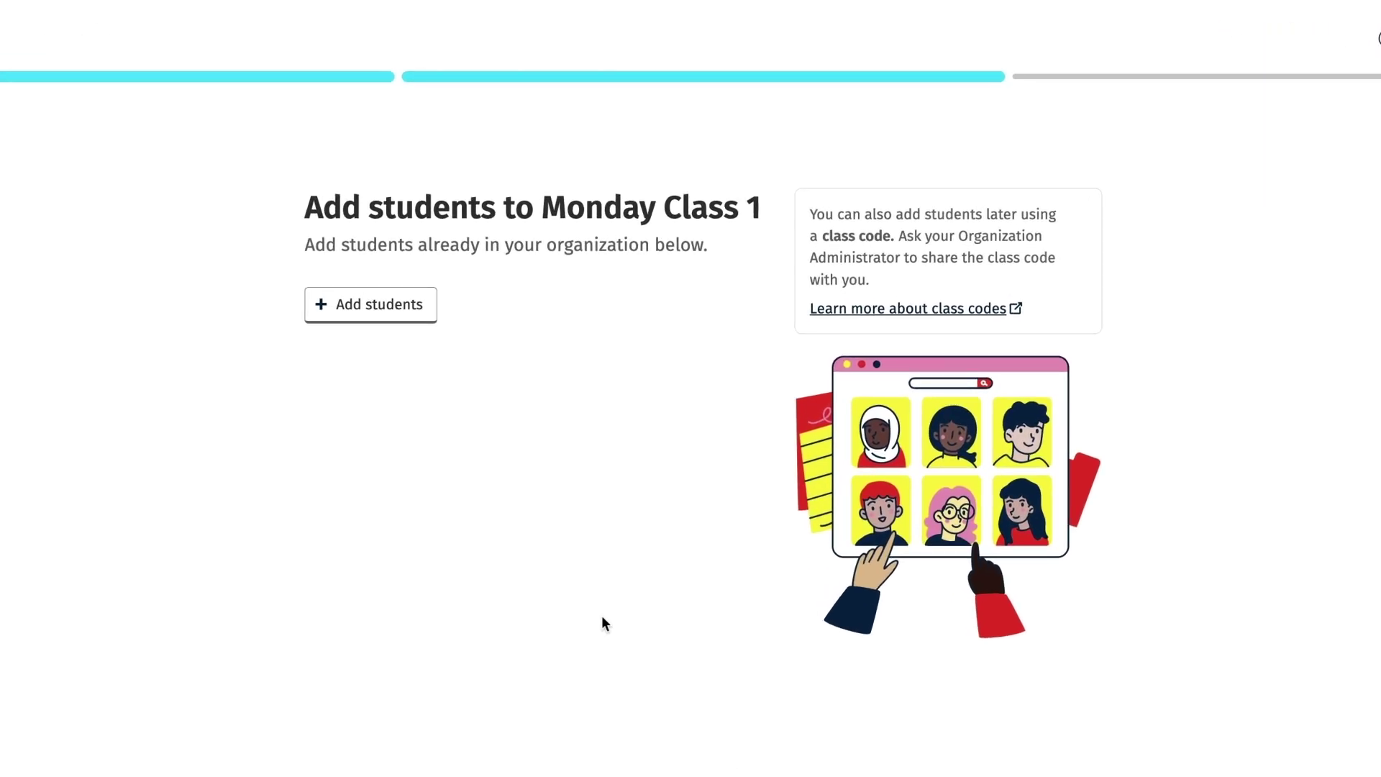
pyautogui.click(430, 320)
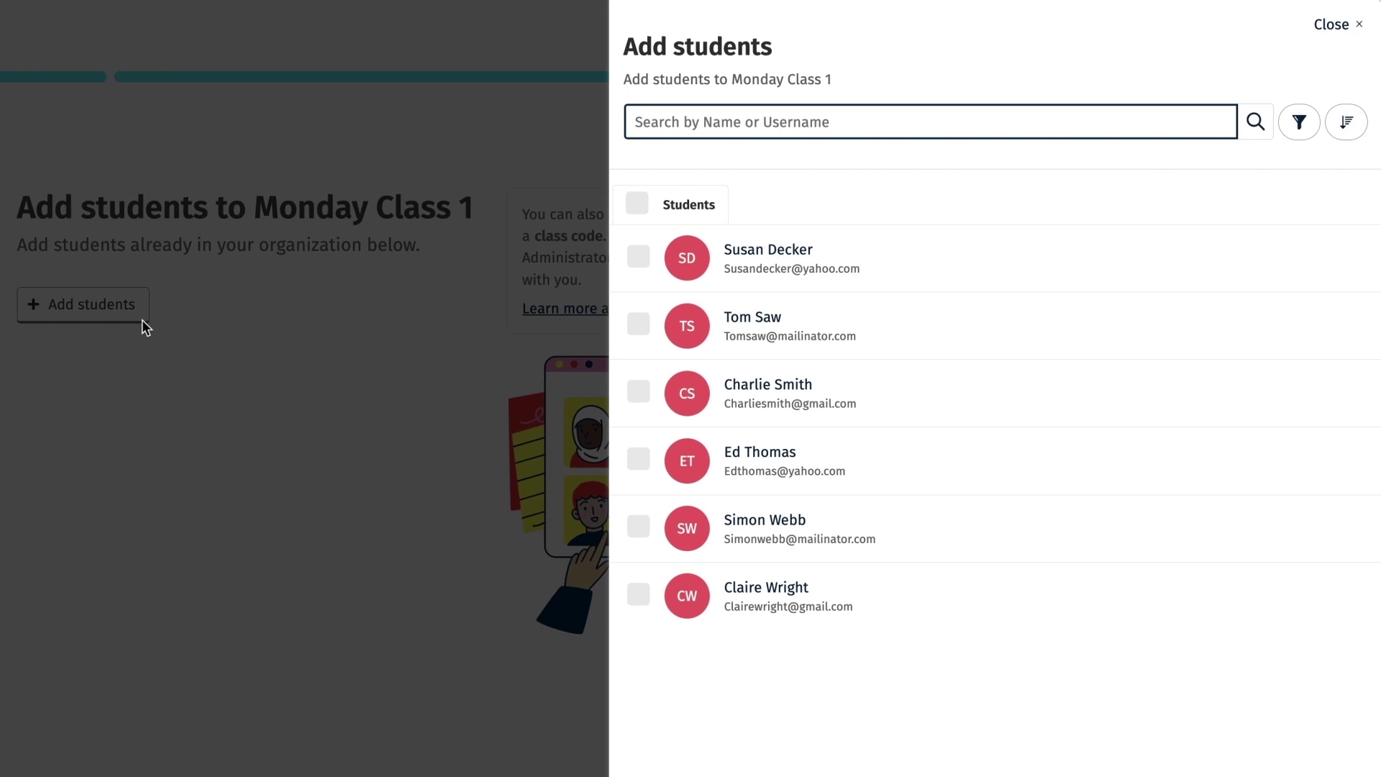
# Tick three students, add them to Monday Class 1, then advance to the course materials step.
pyautogui.click(637, 393)
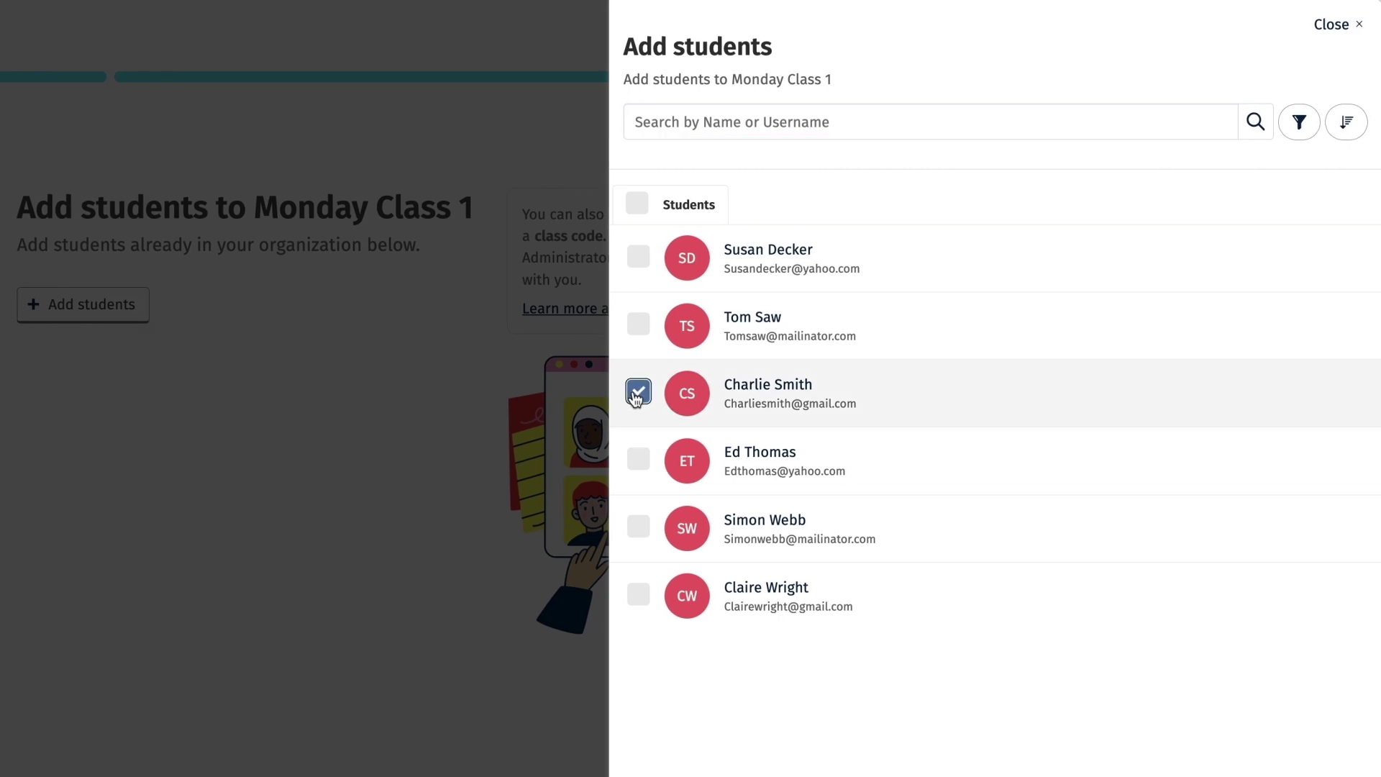
pyautogui.click(638, 256)
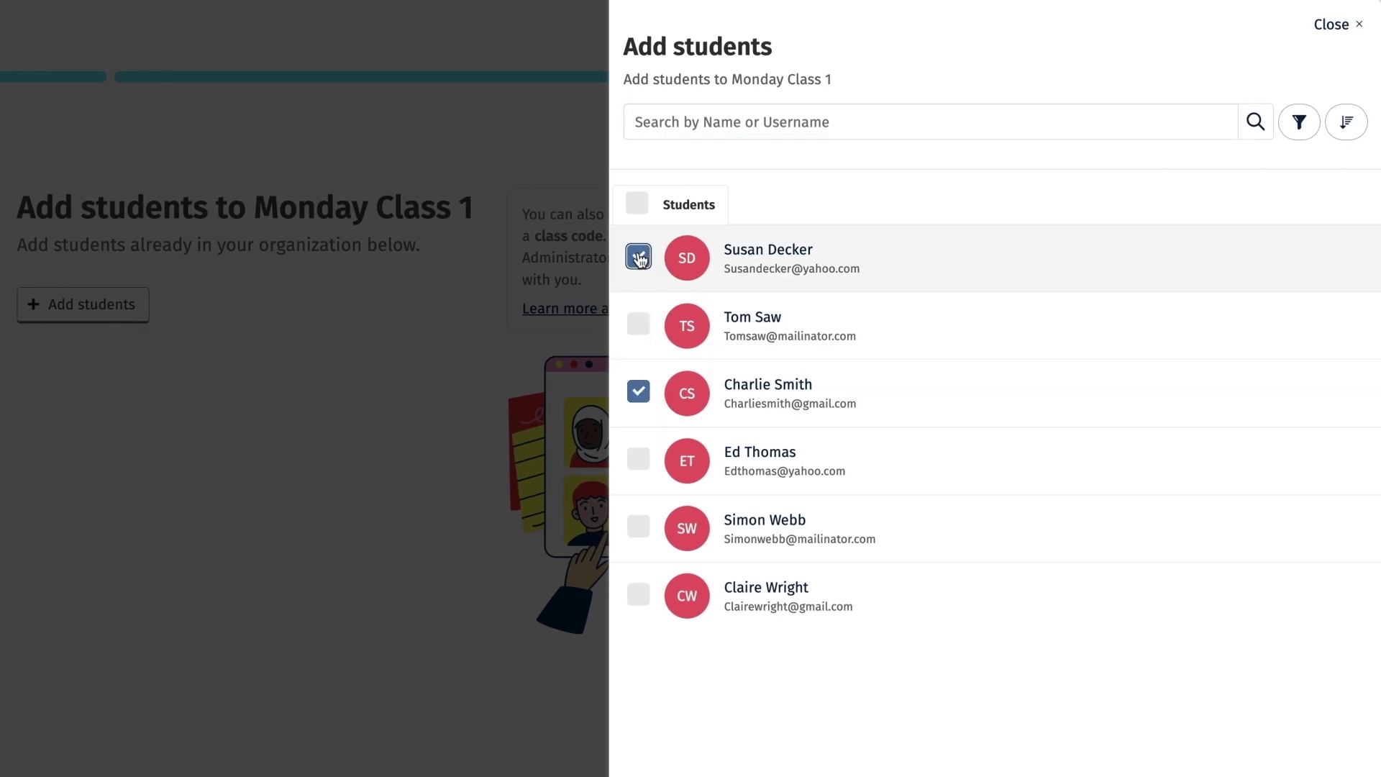
pyautogui.click(639, 461)
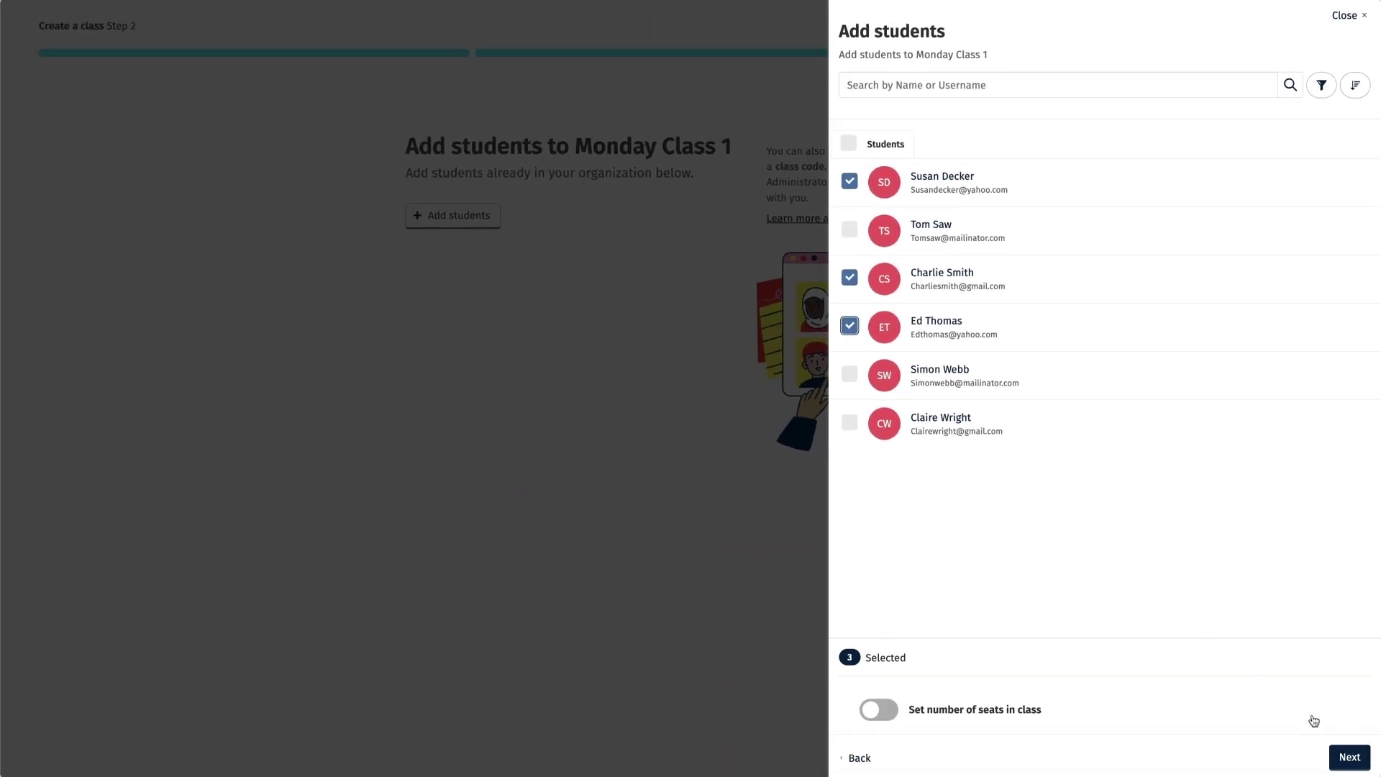
pyautogui.click(1364, 764)
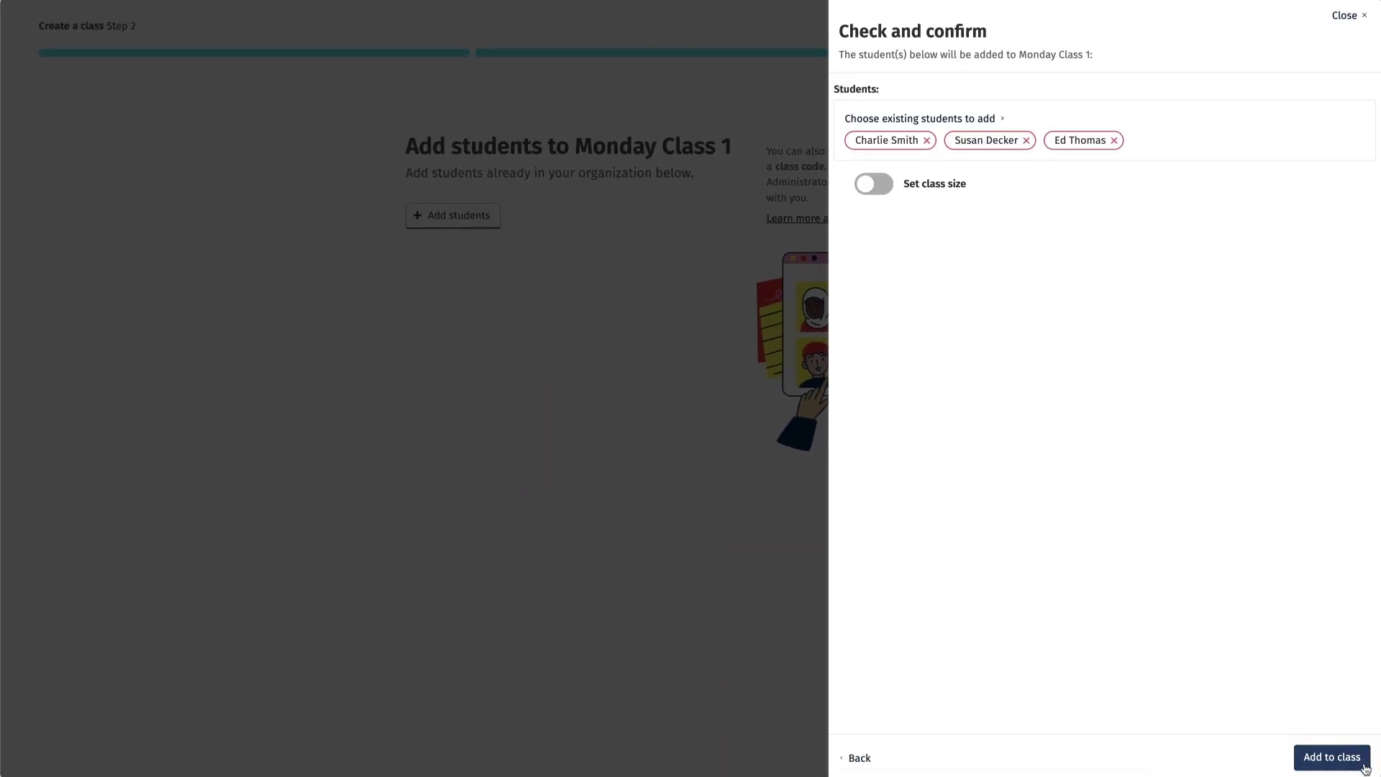
pyautogui.click(1364, 764)
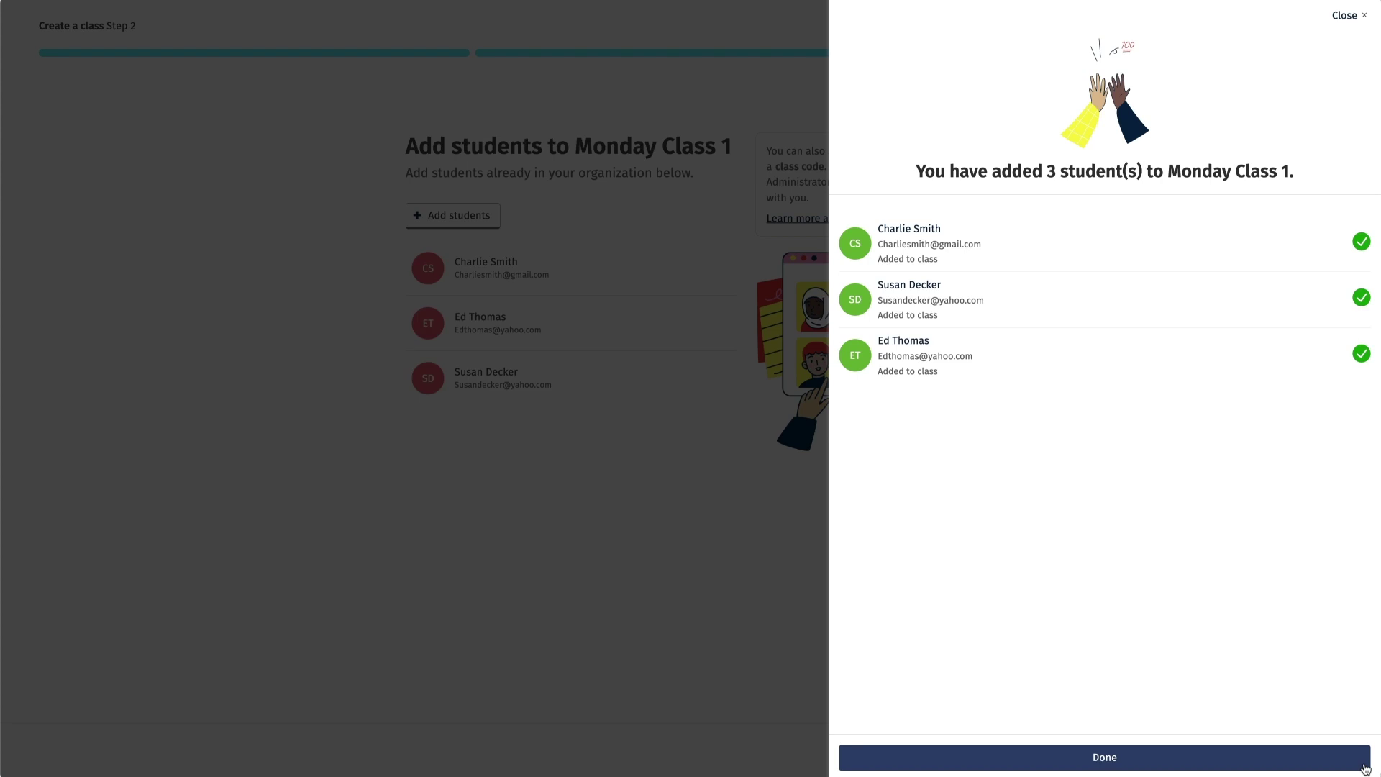
pyautogui.click(1364, 764)
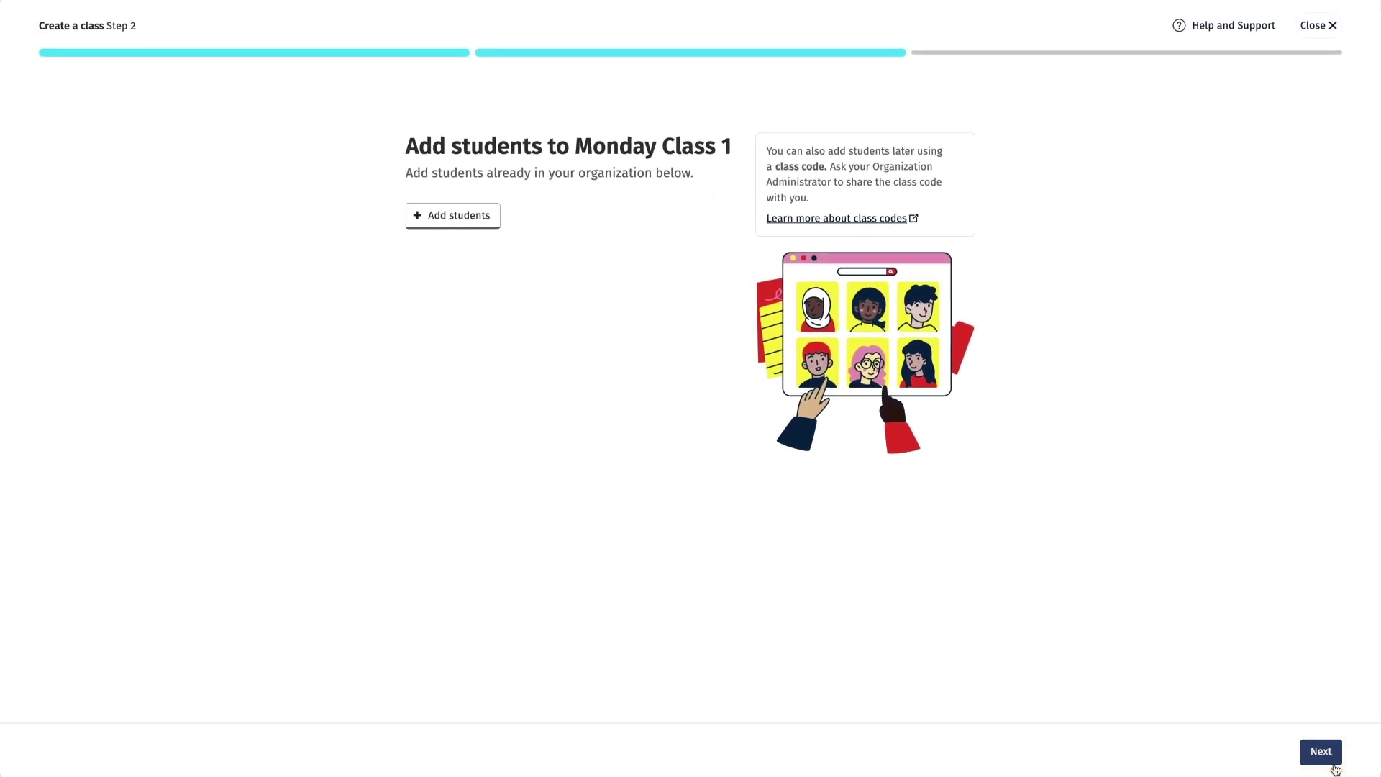
pyautogui.click(1335, 770)
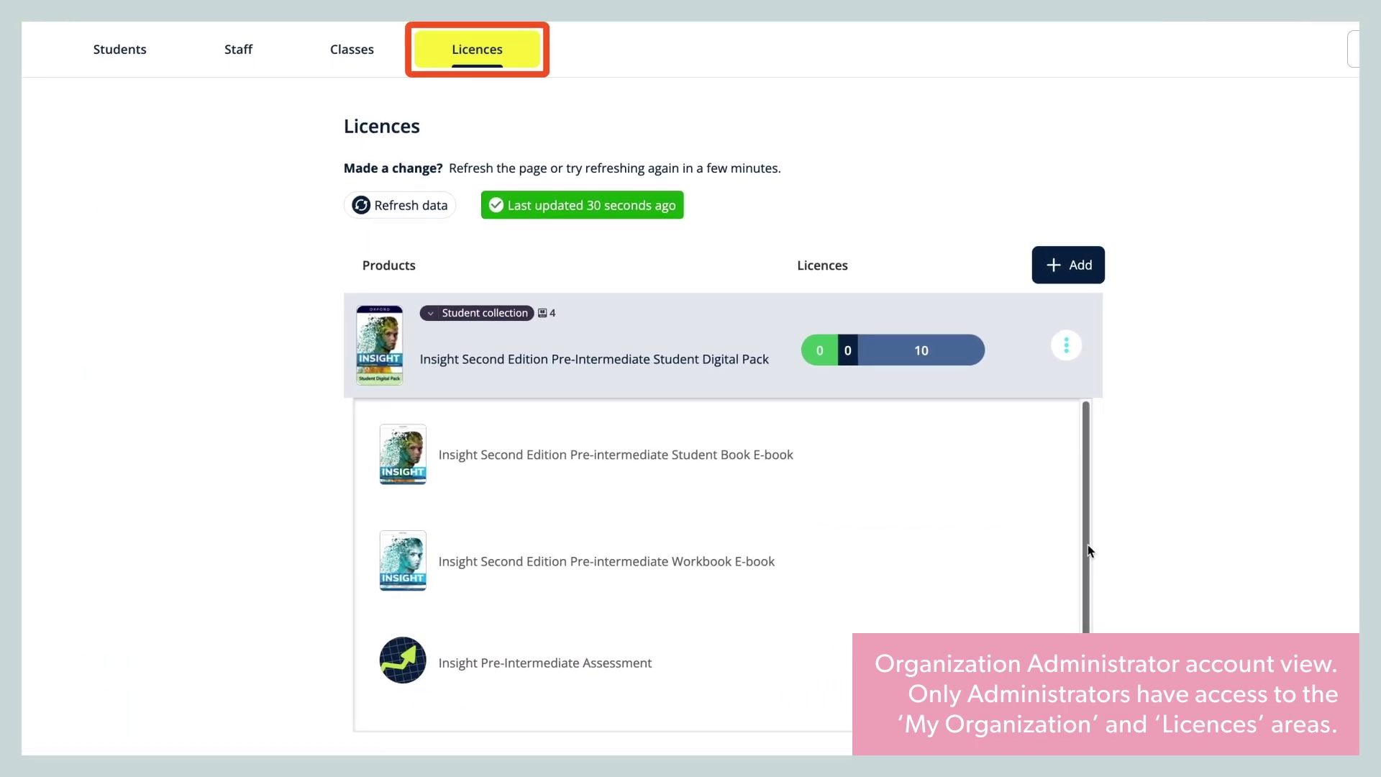
pyautogui.scroll(-2, 1088, 546)
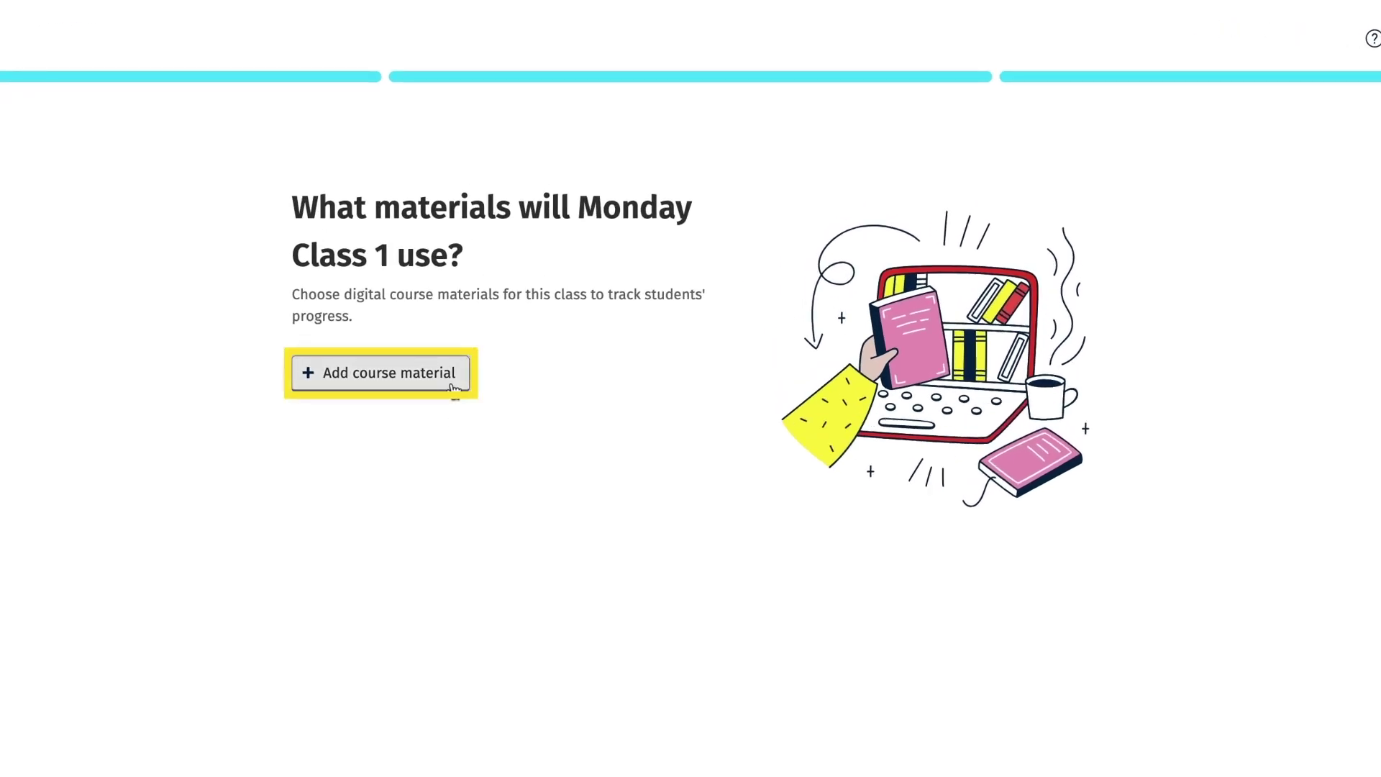
# Open the course material finder, keeping United Kingdom as the results country.
pyautogui.click(459, 387)
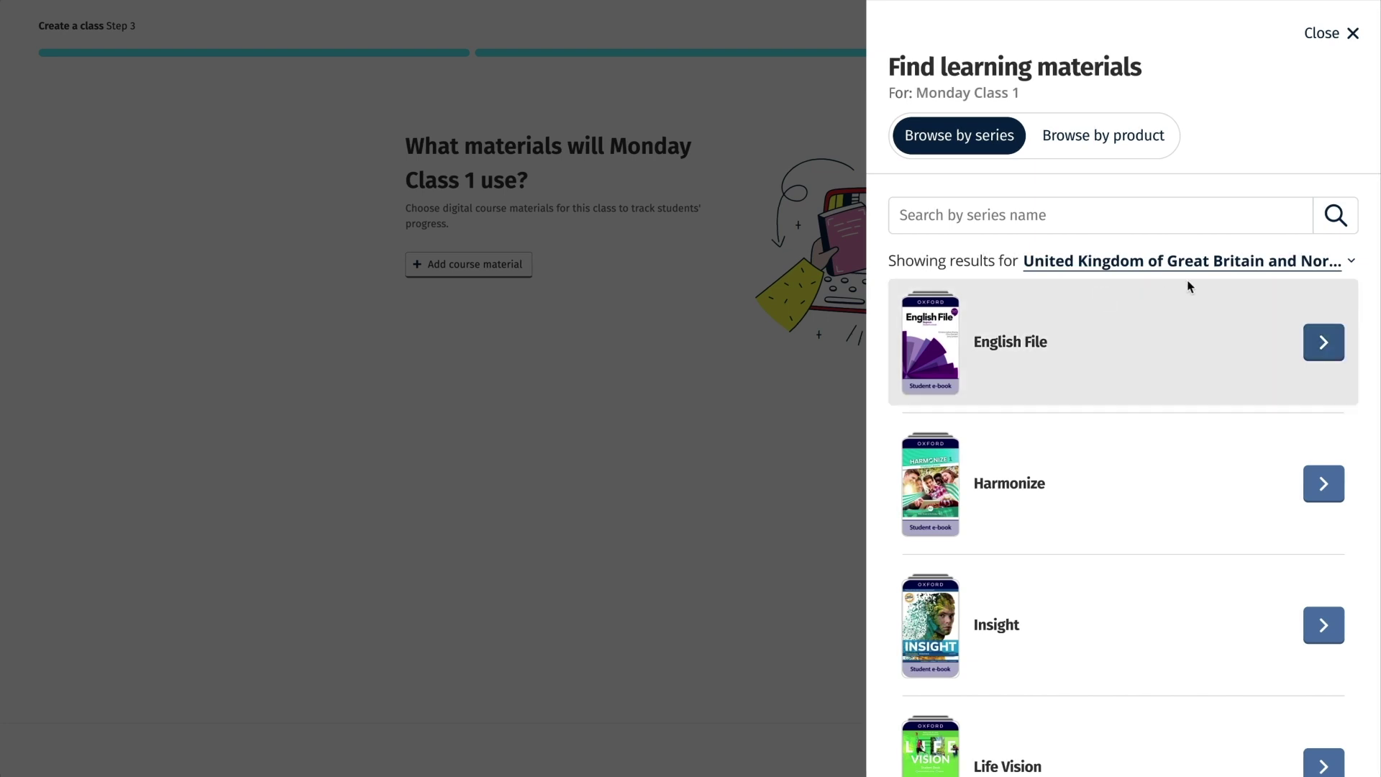
pyautogui.click(1330, 265)
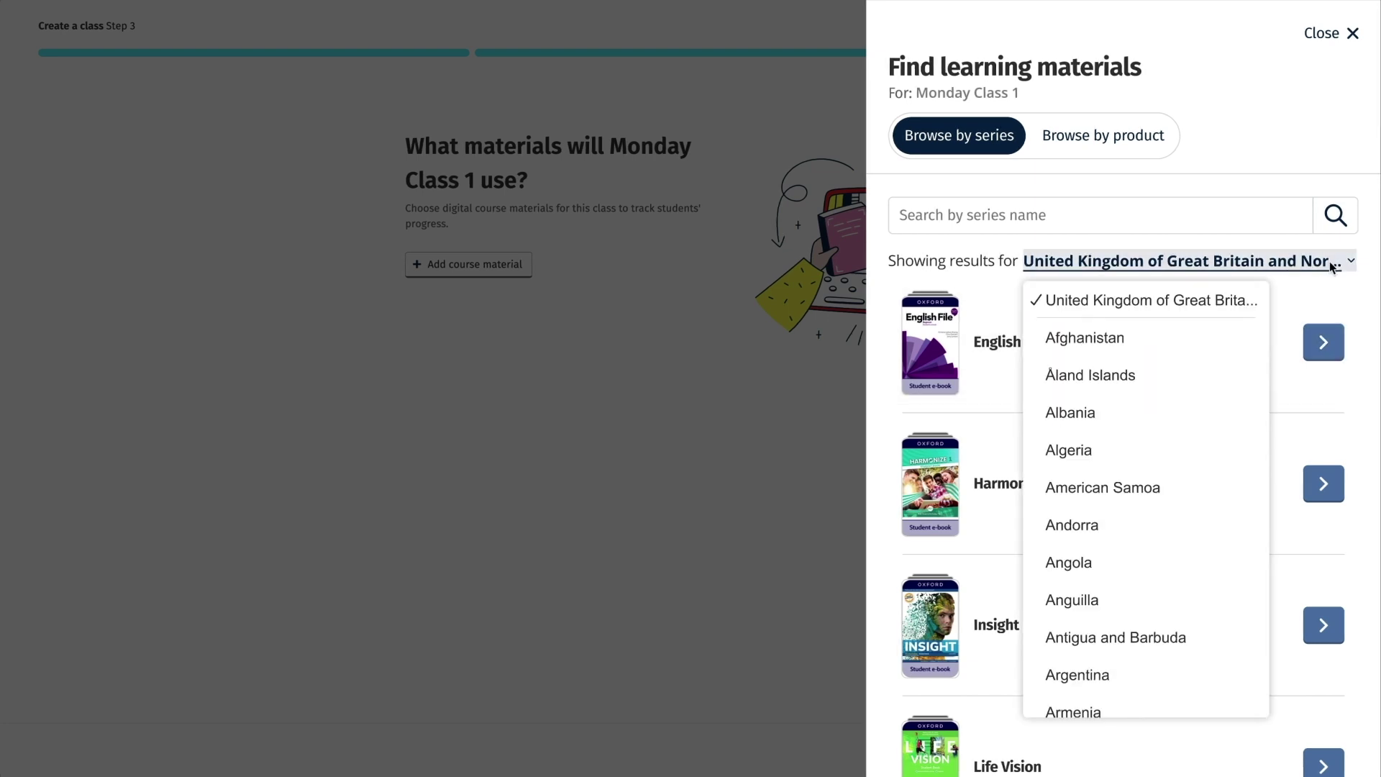
pyautogui.click(1329, 262)
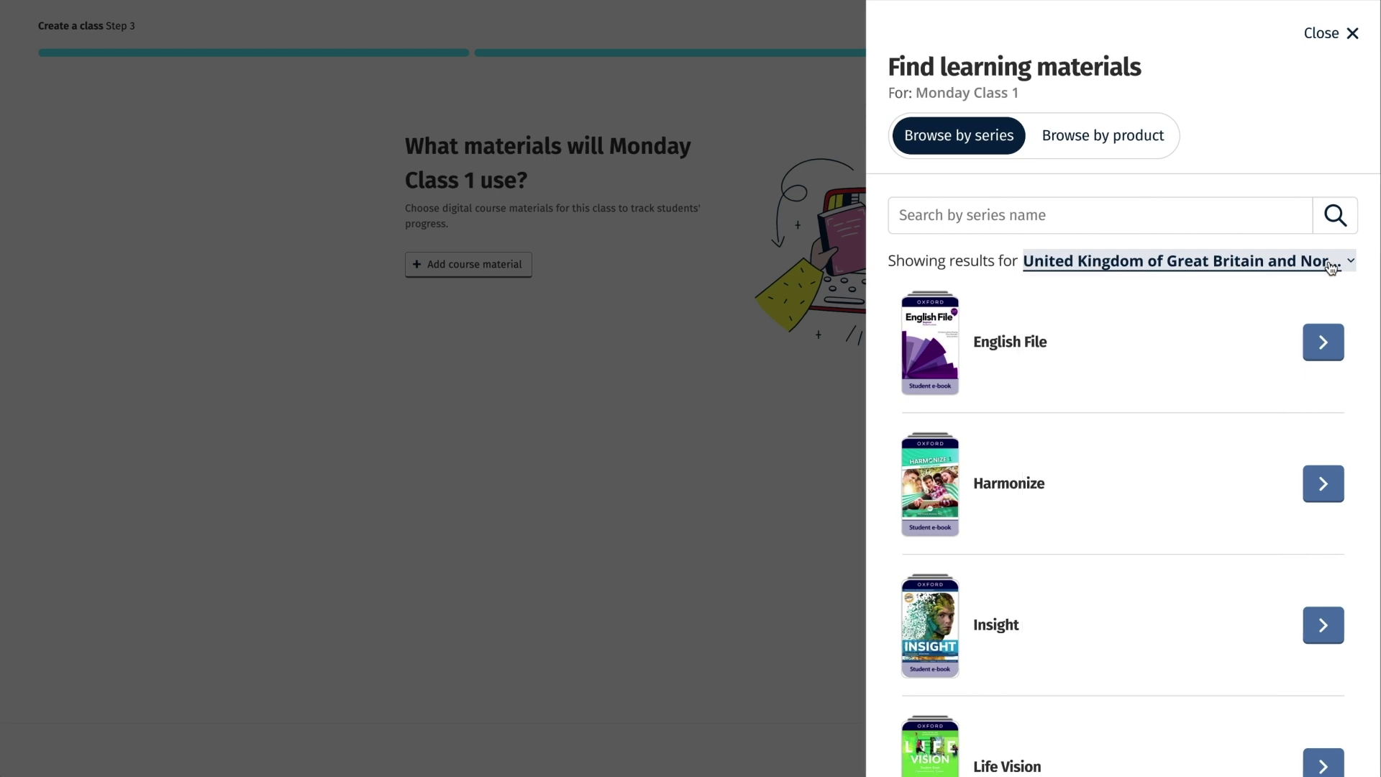
pyautogui.press('Tab')
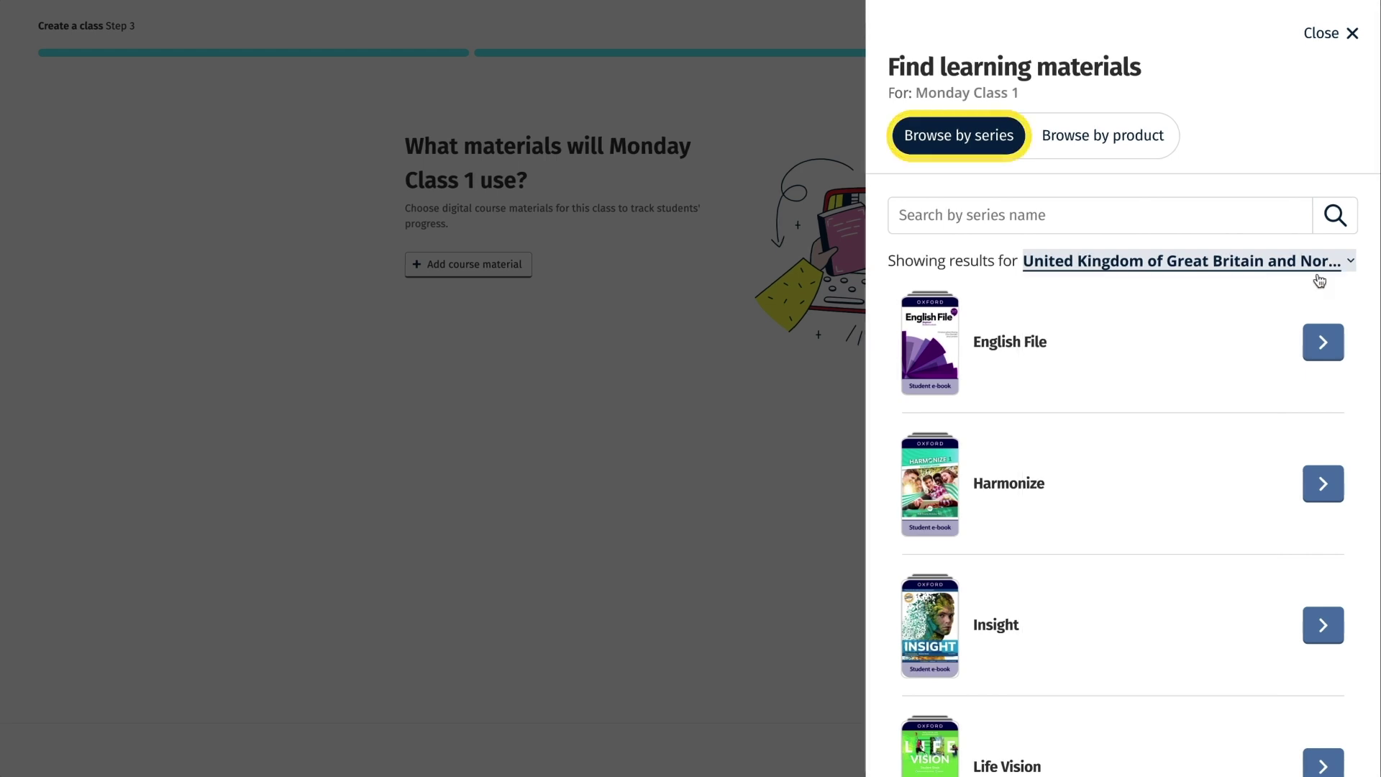
pyautogui.scroll(-3, 1278, 299)
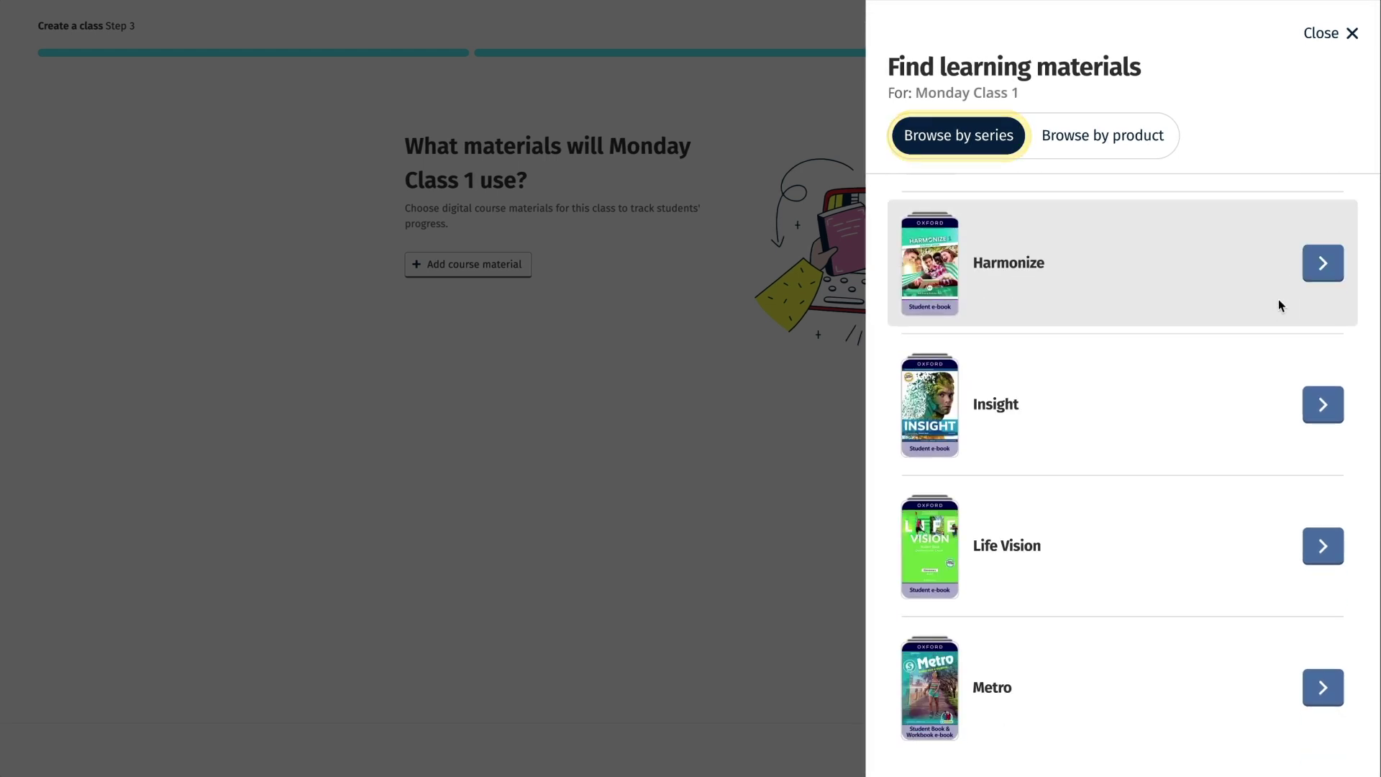
pyautogui.scroll(3, 1279, 300)
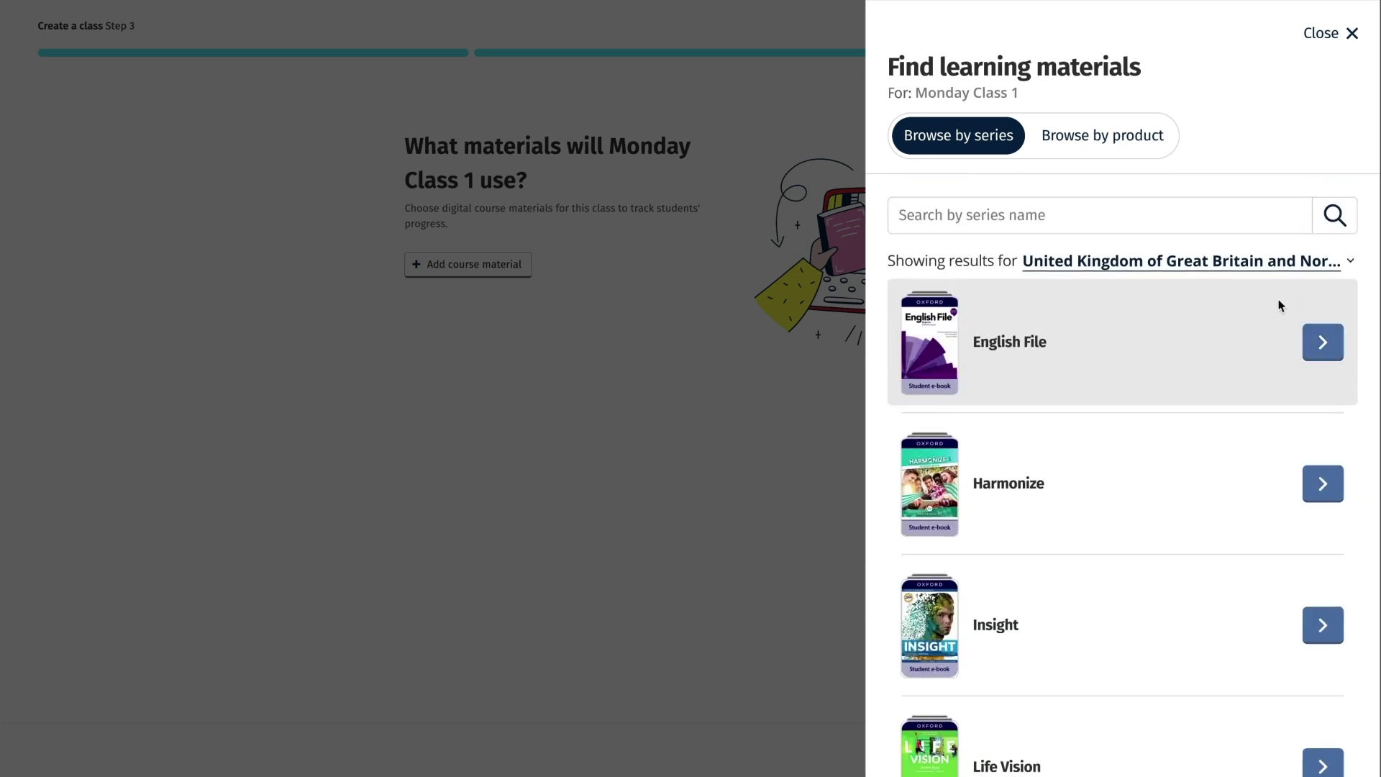
pyautogui.click(1244, 225)
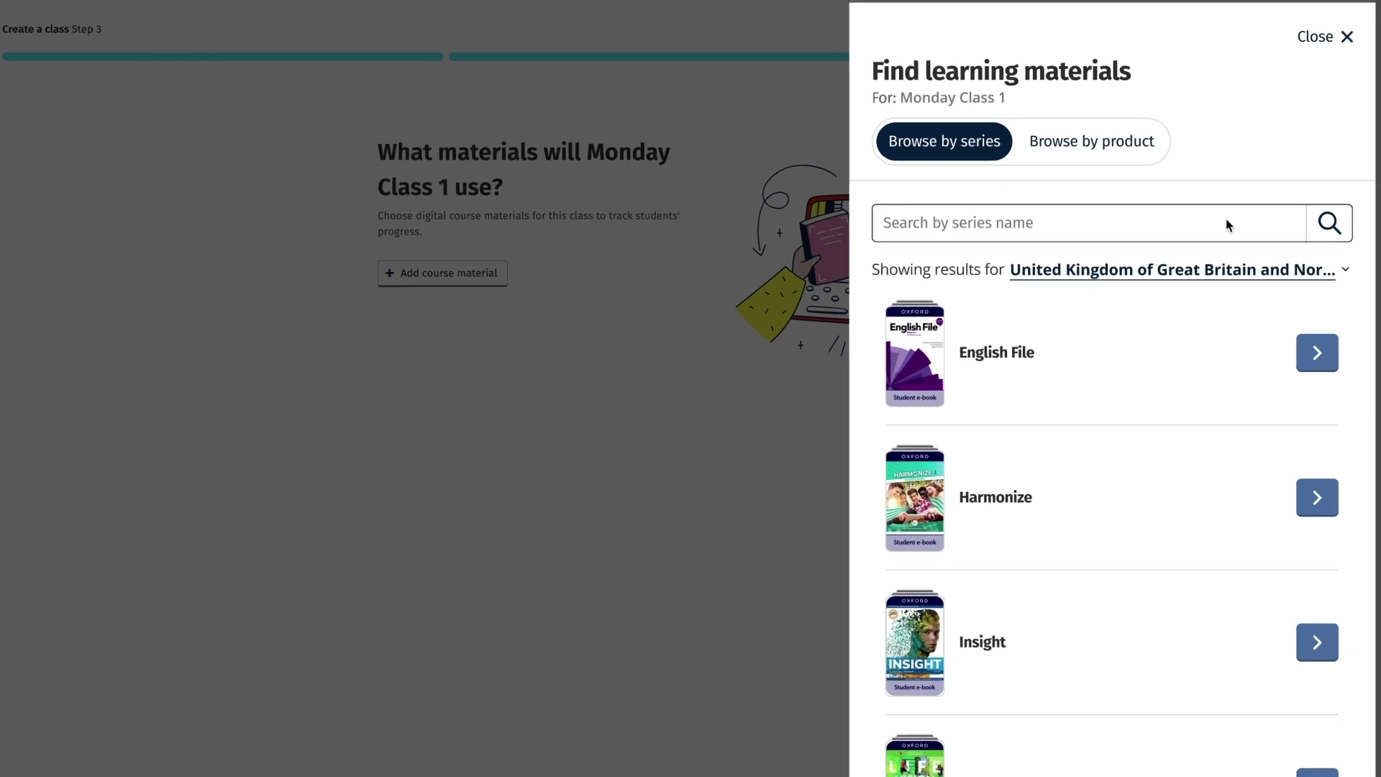
# Try Browse by product, return to Browse by series, and open the Insight series.
pyautogui.click(1158, 137)
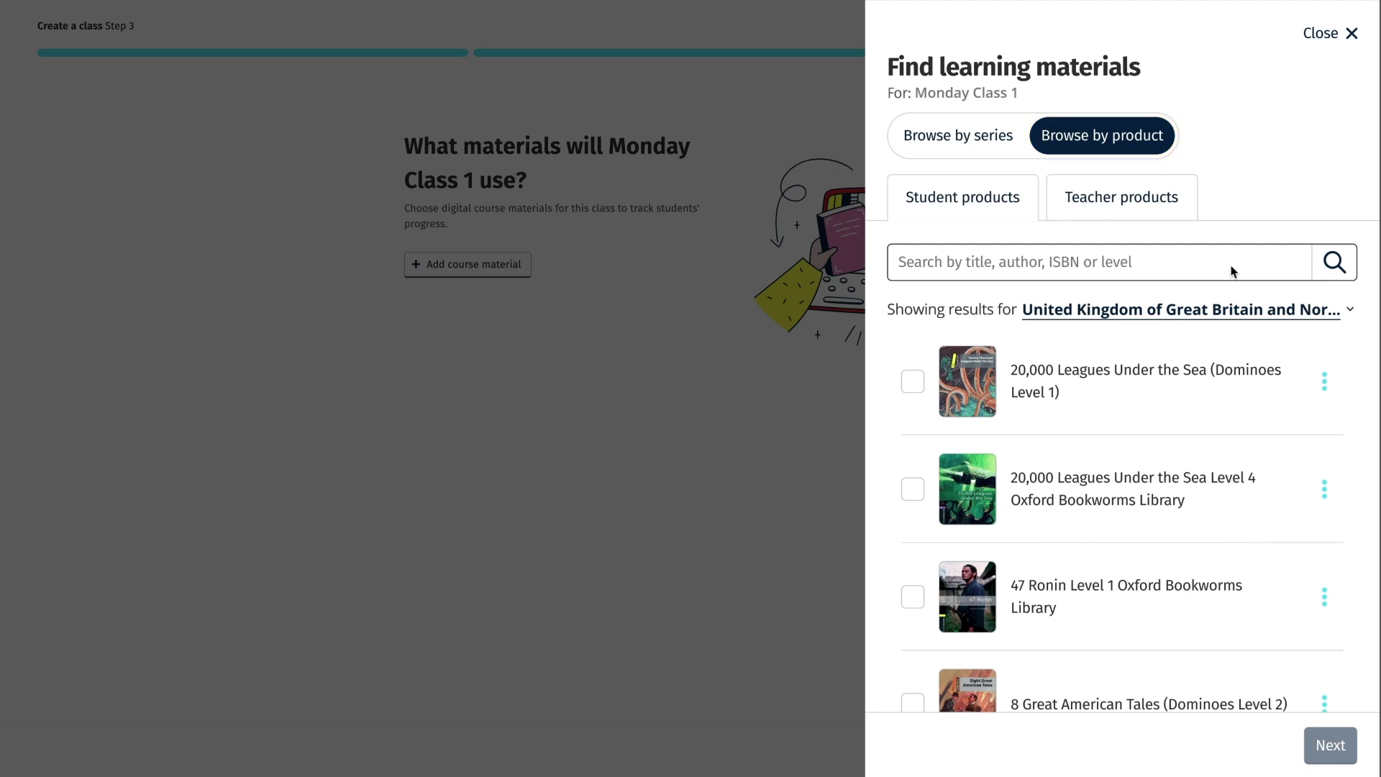
pyautogui.click(998, 151)
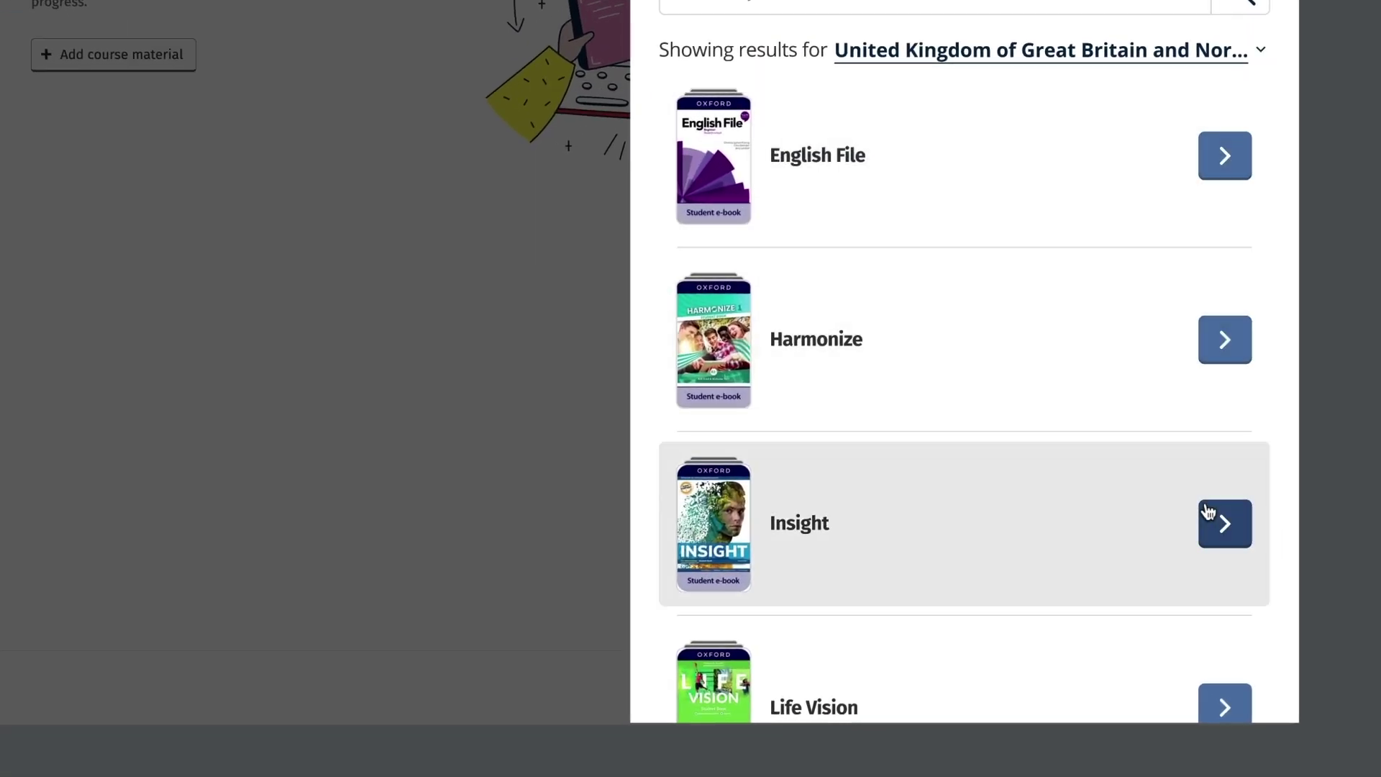
pyautogui.click(1208, 509)
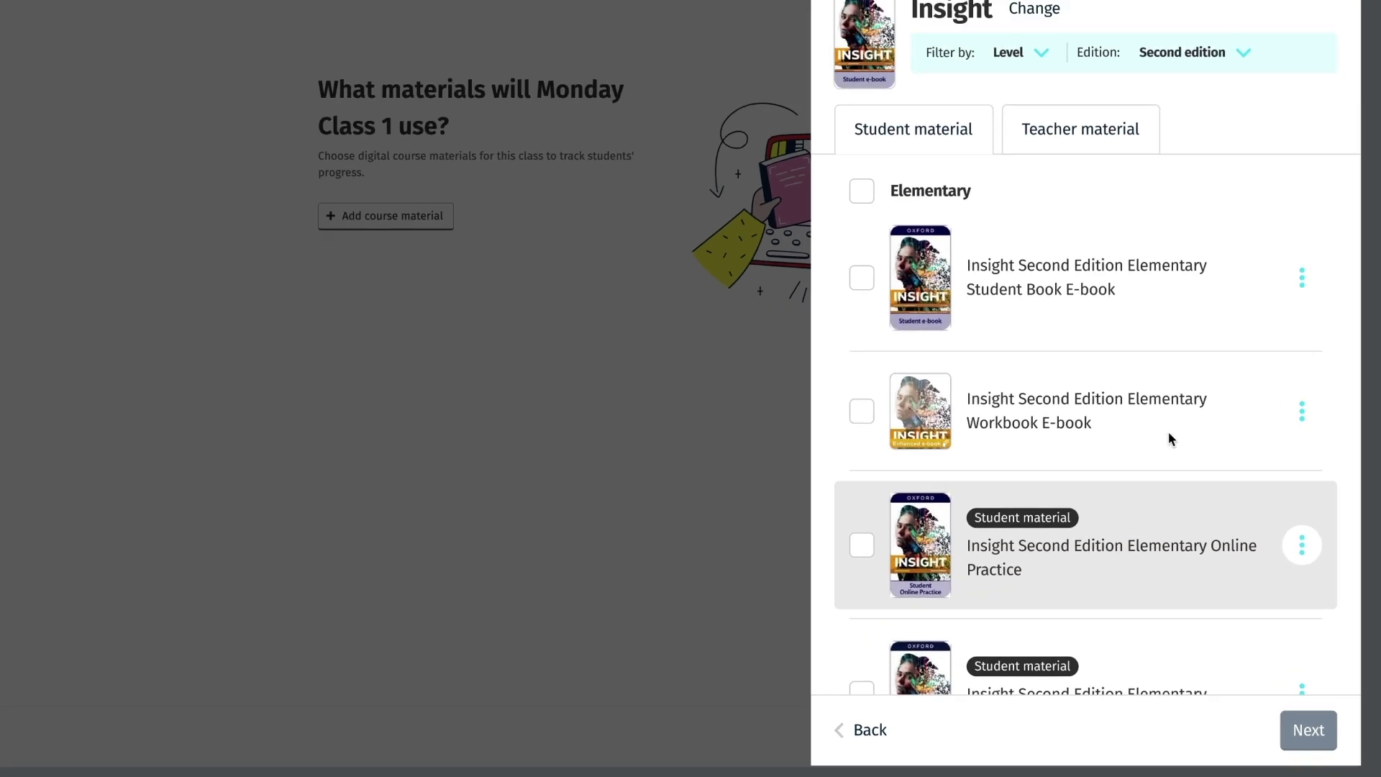
# Filter the Insight materials to Pre-Intermediate level and Second edition.
pyautogui.click(1034, 51)
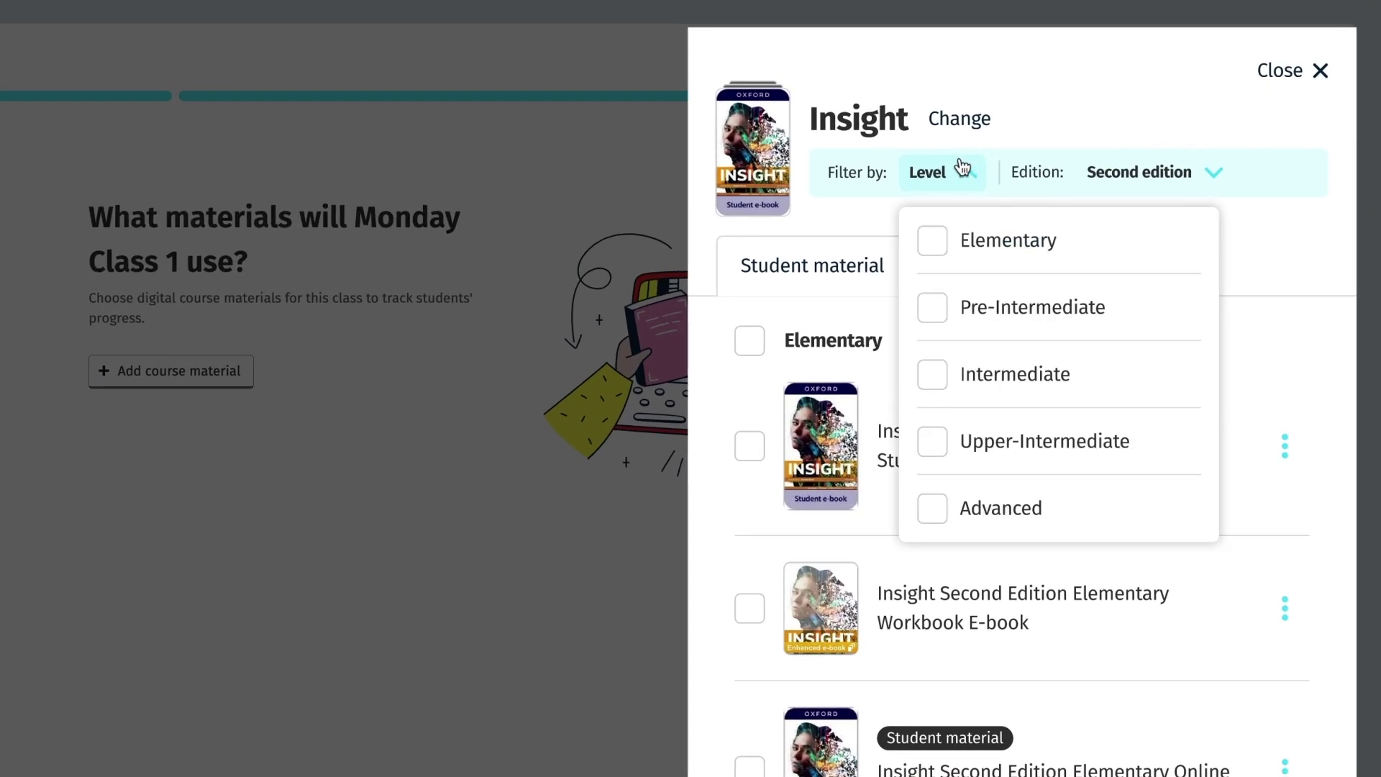
pyautogui.click(944, 312)
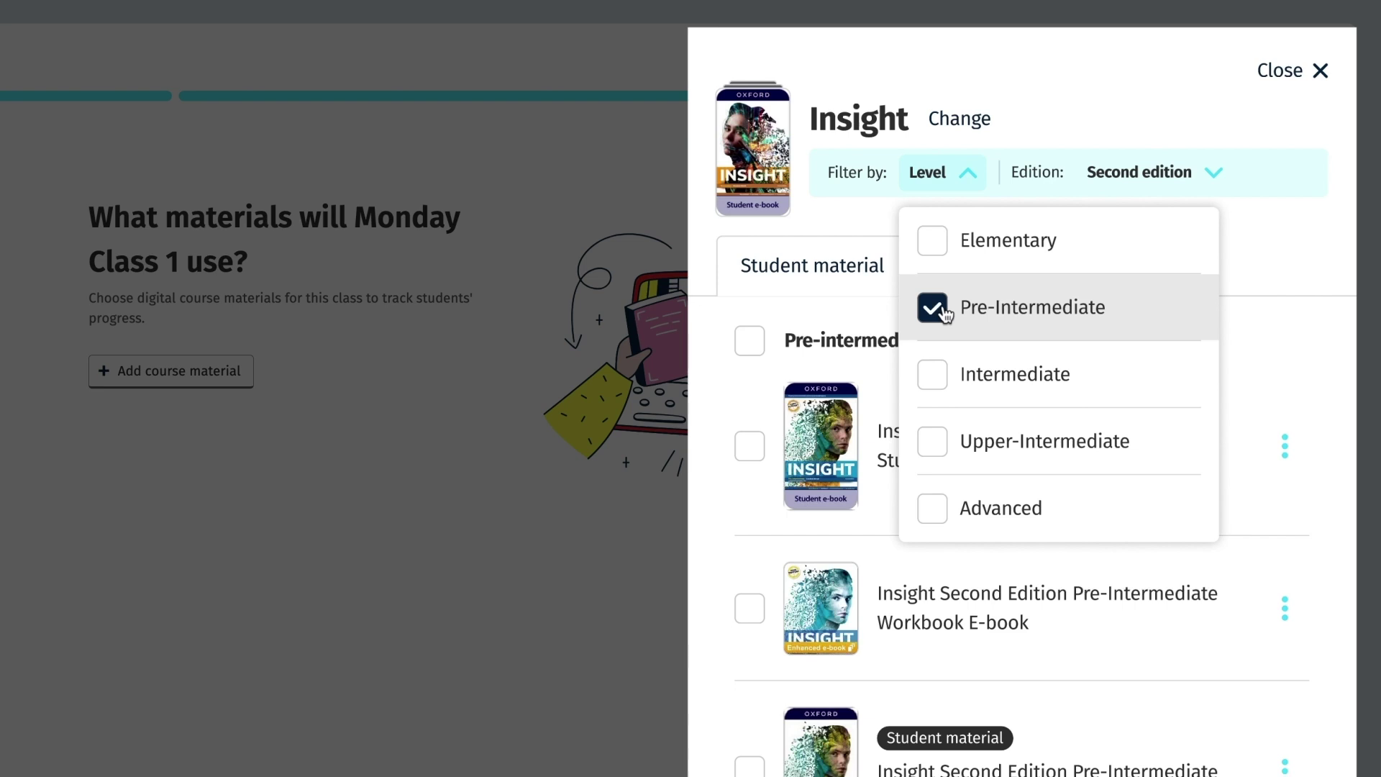
pyautogui.click(960, 187)
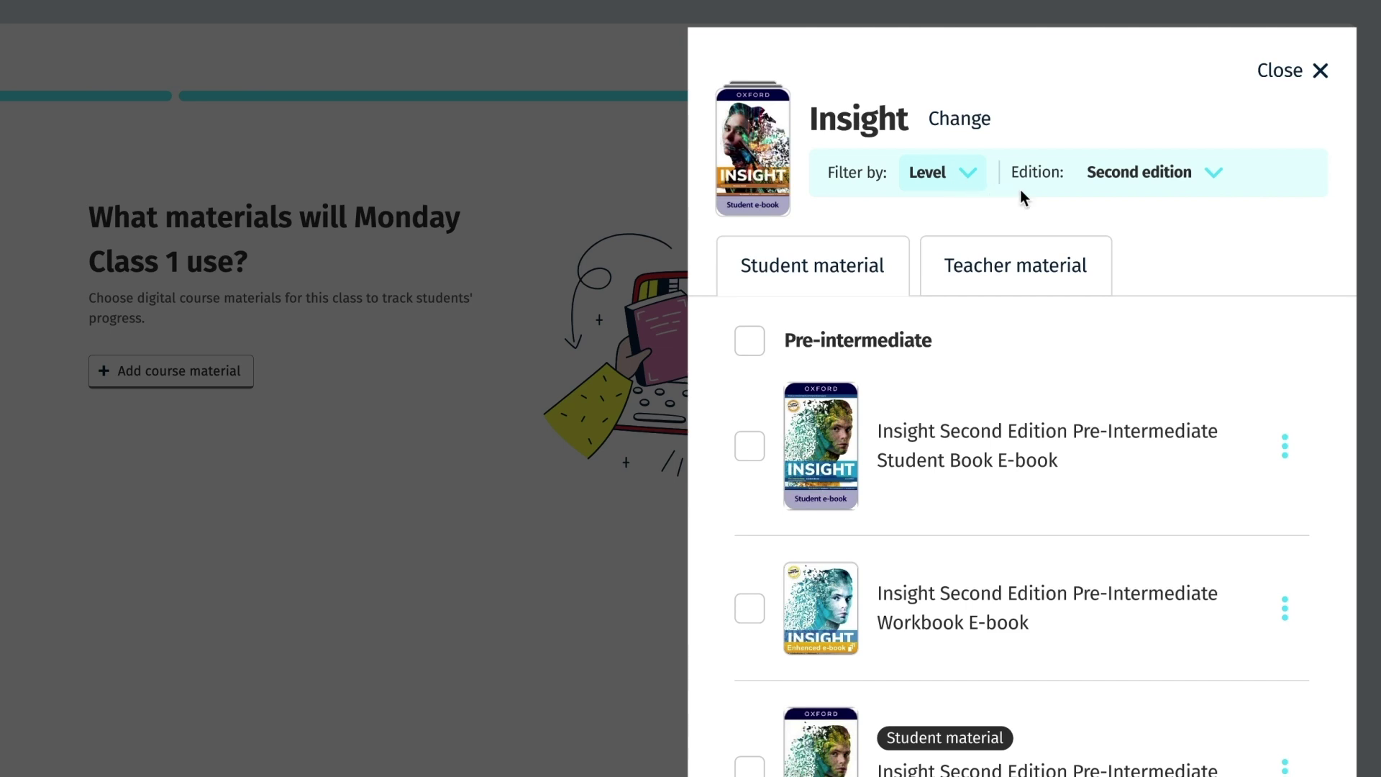
pyautogui.click(1208, 187)
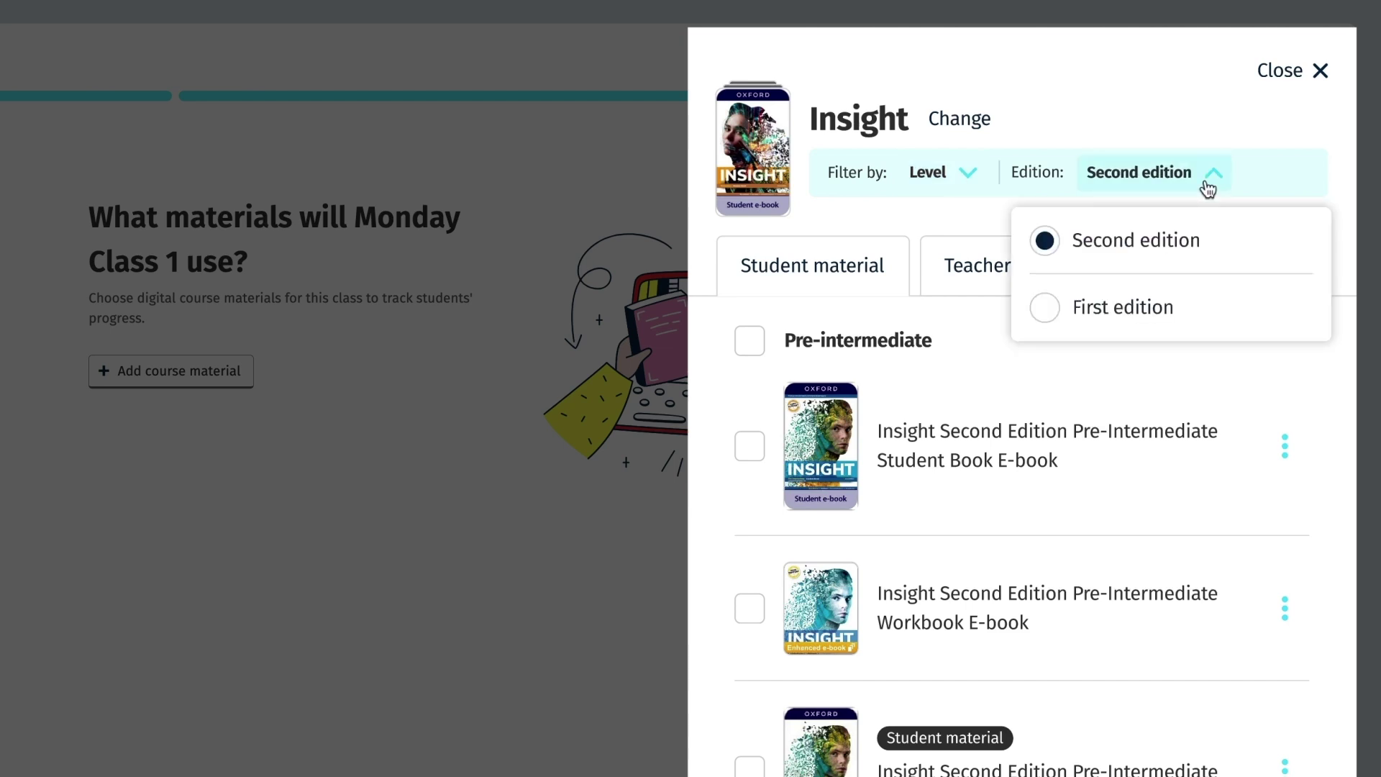
pyautogui.click(1208, 189)
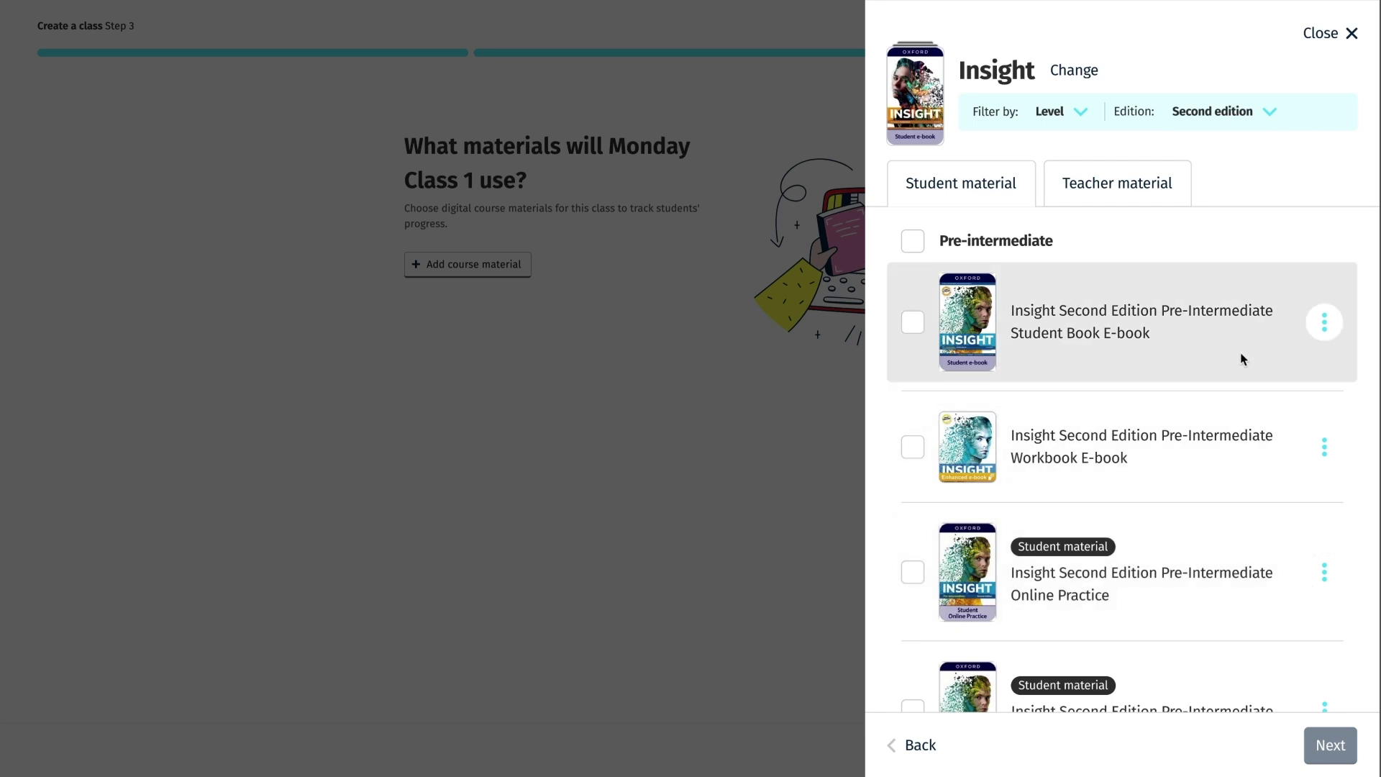
# Select the Pre-Intermediate Student Digital Pack and continue to confirmation.
pyautogui.scroll(-1, 1242, 359)
pyautogui.scroll(-4, 1242, 359)
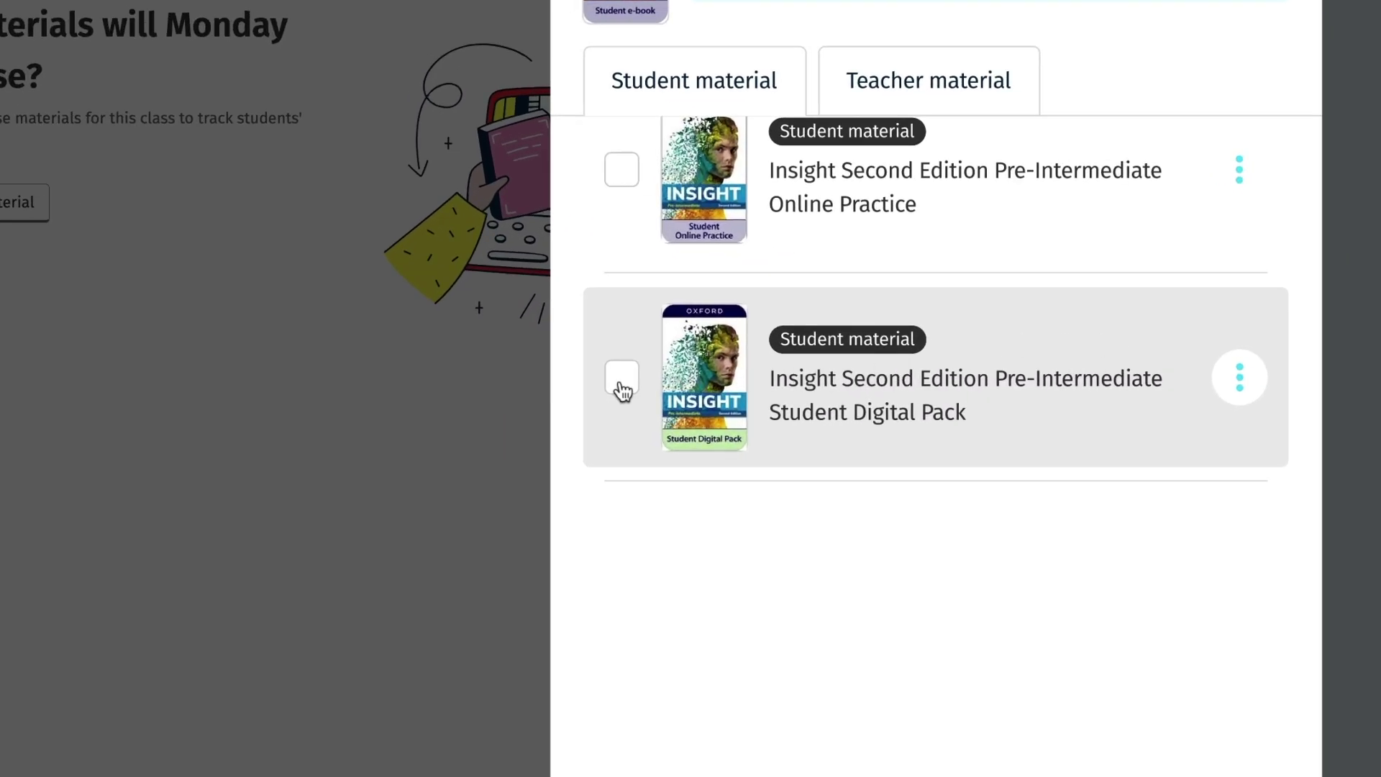
pyautogui.click(621, 381)
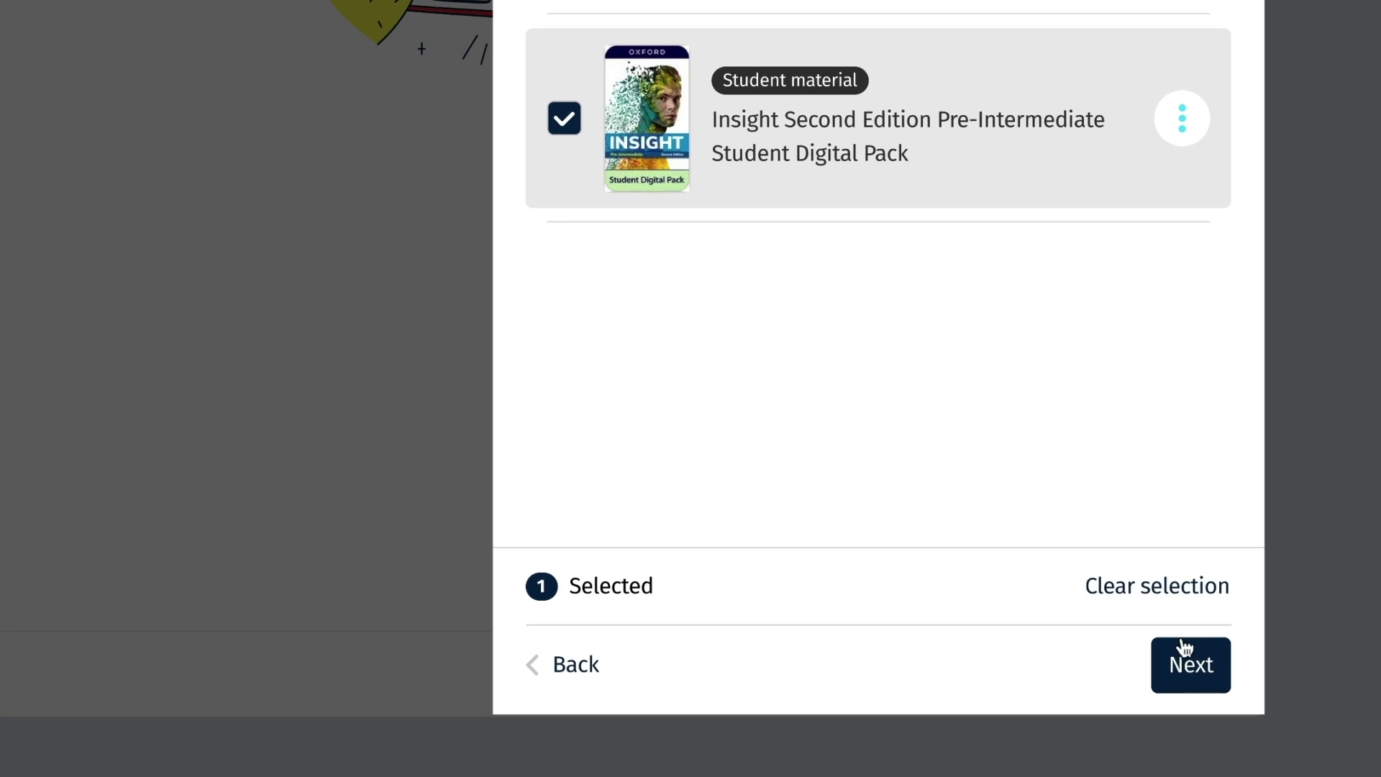
pyautogui.click(1183, 651)
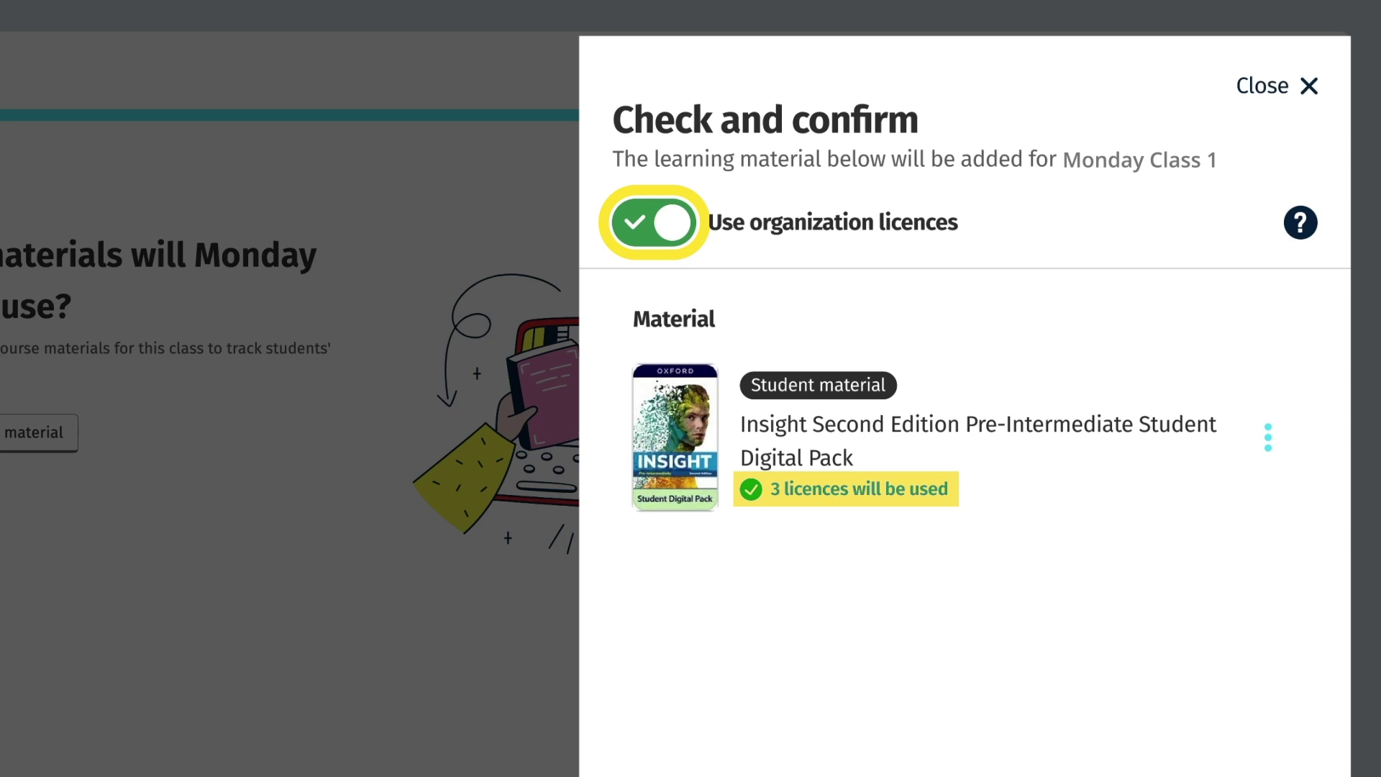
# Add the Insight Second Edition Pre-Intermediate Student Digital Pack with organization licences turned on, and complete the class.
pyautogui.click(684, 240)
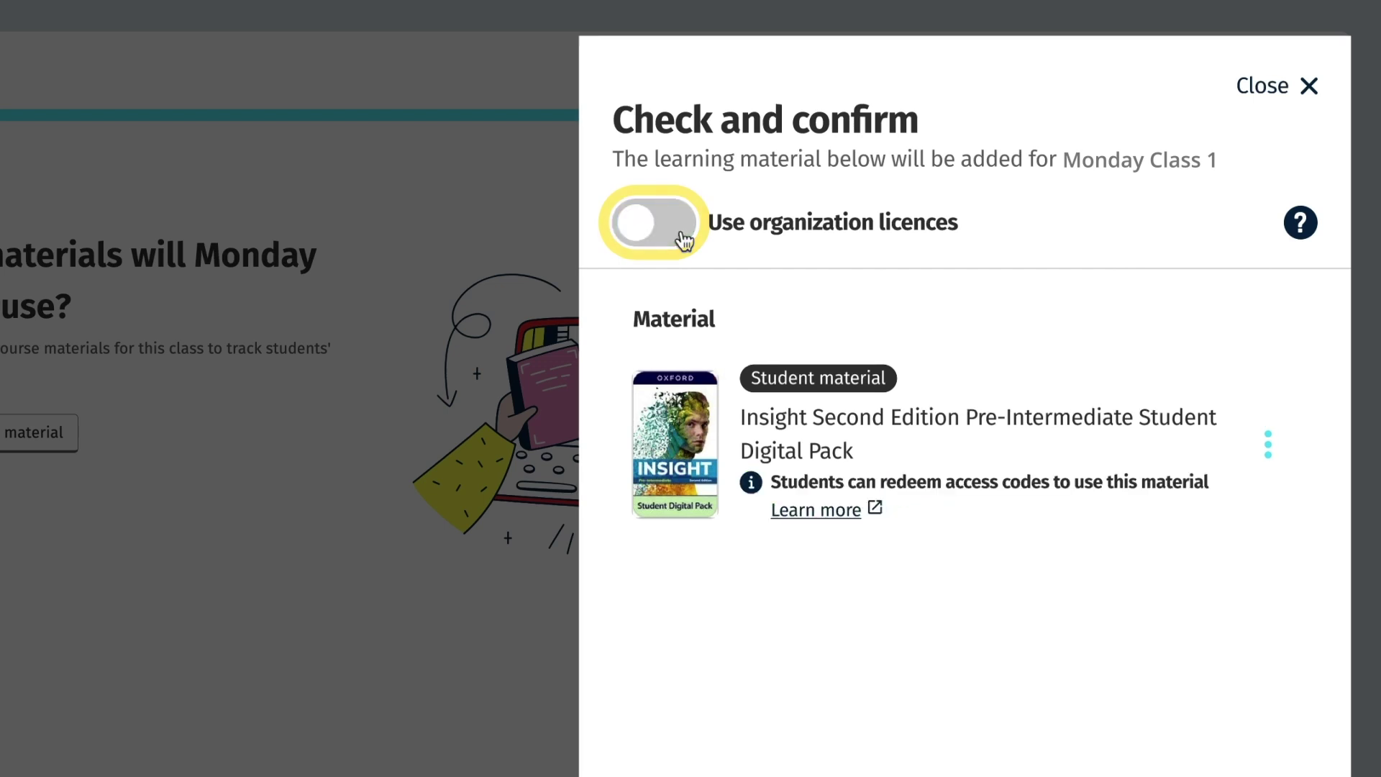
pyautogui.click(684, 240)
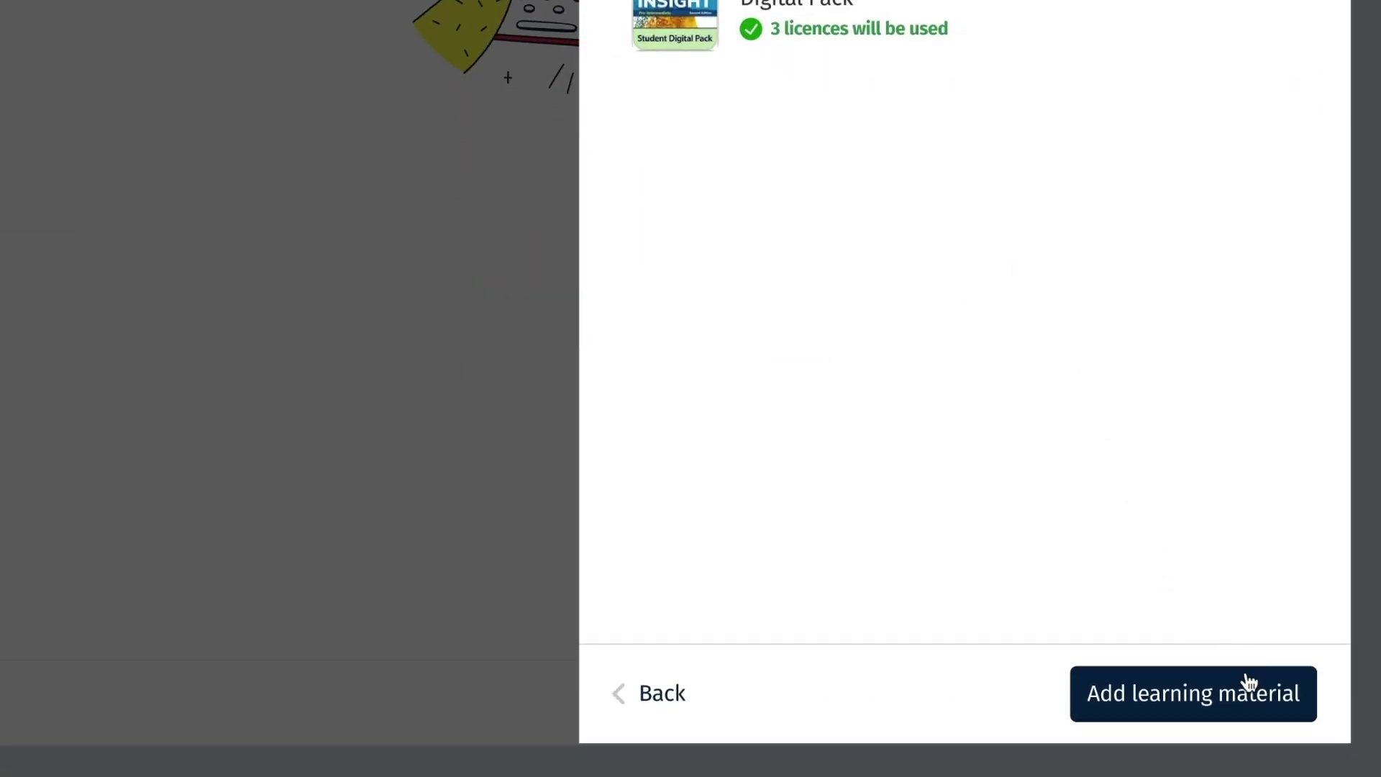
pyautogui.click(1250, 681)
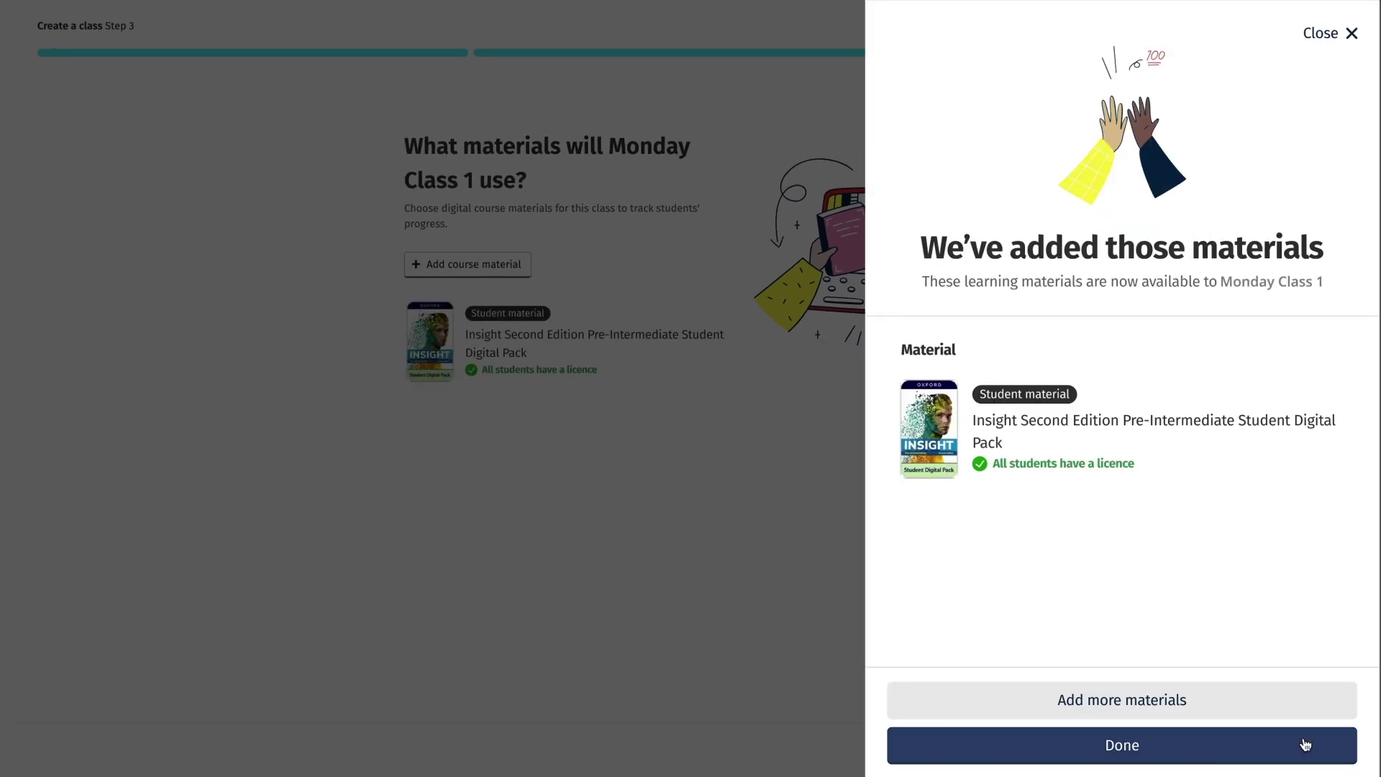
pyautogui.click(1306, 744)
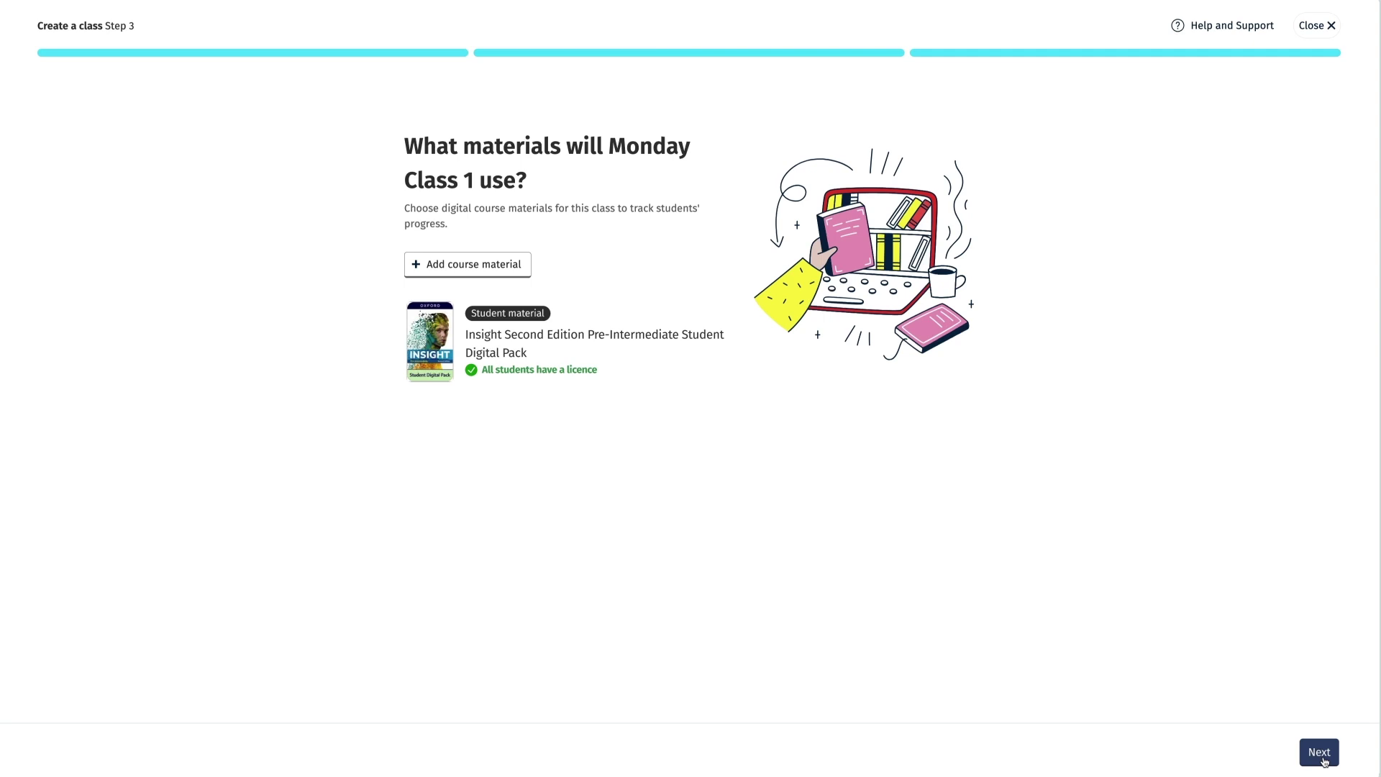
pyautogui.click(1320, 754)
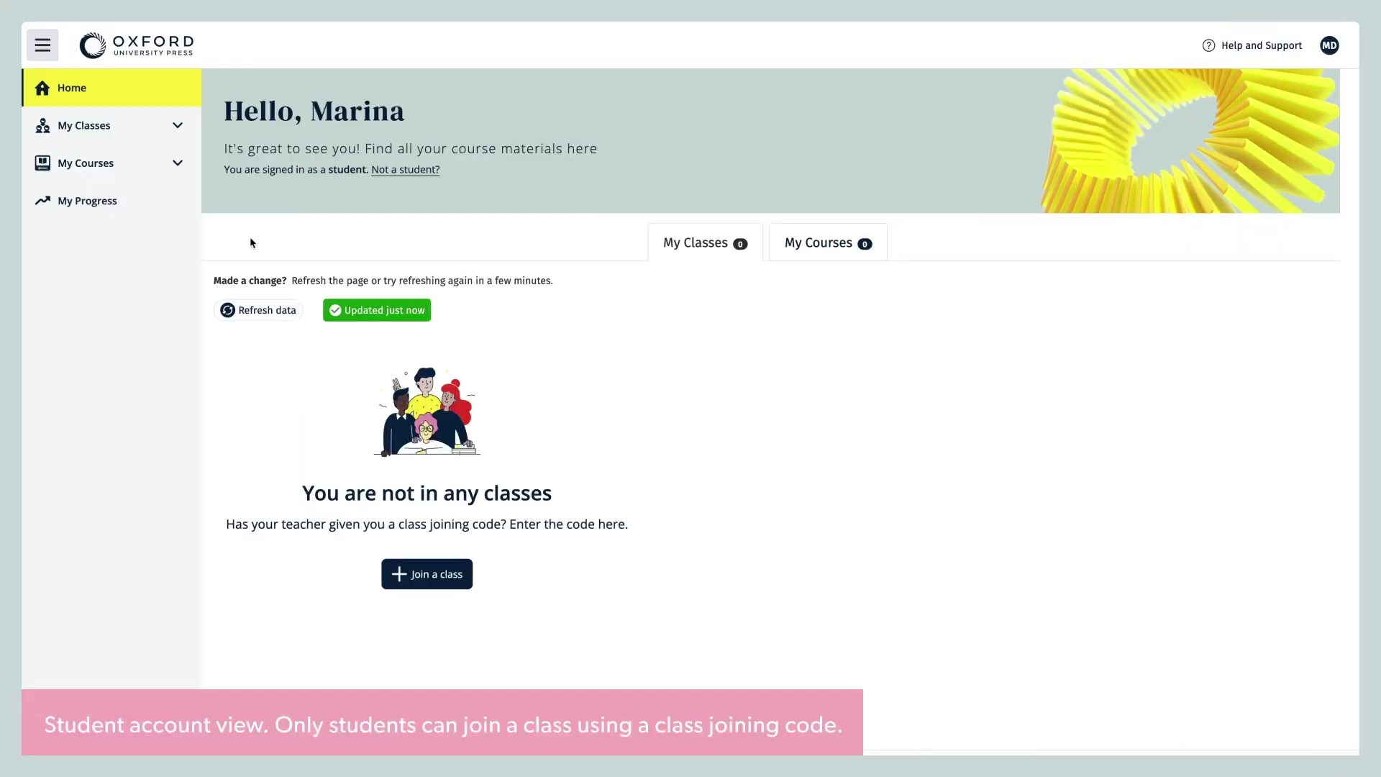
# As the student, paste the teacher's class joining code to join Class 1, then go to it.
pyautogui.click(190, 128)
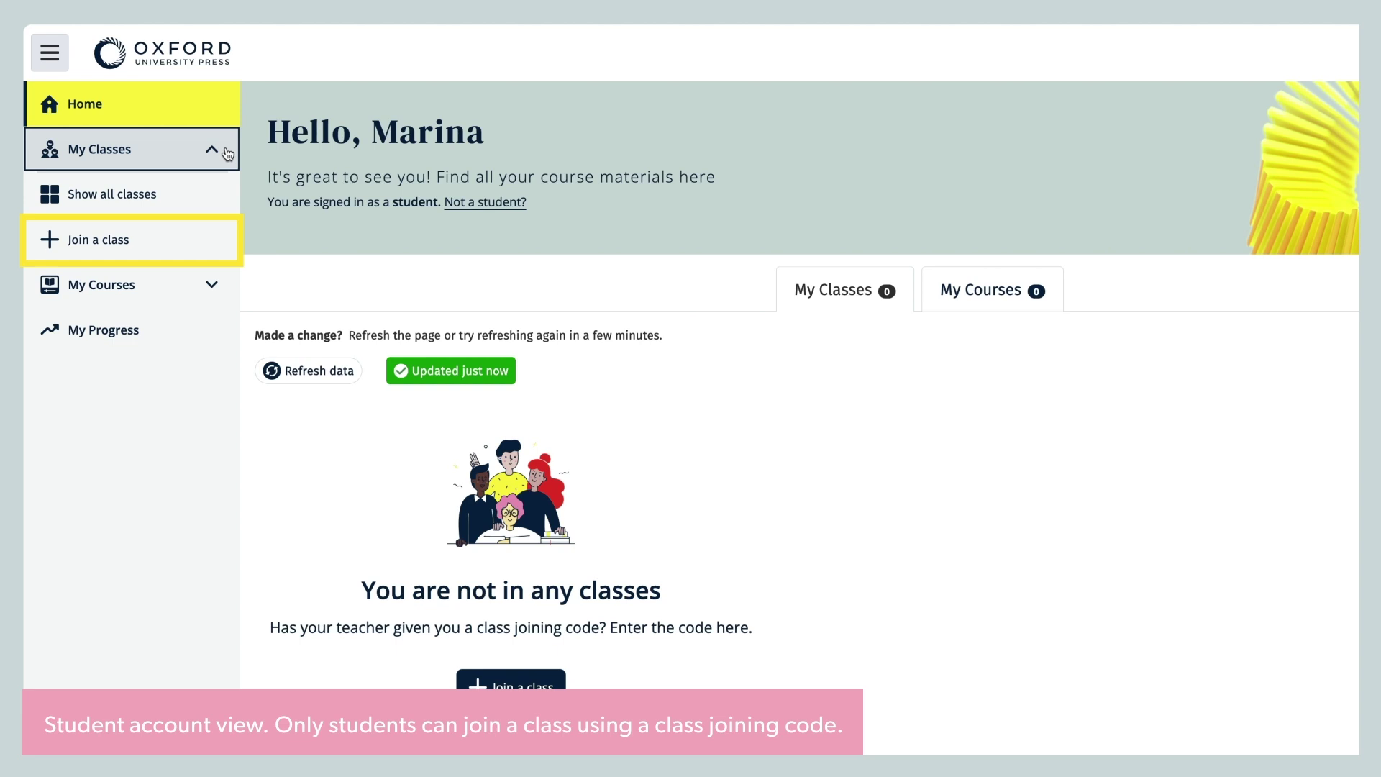
pyautogui.scroll(-1, 425, 404)
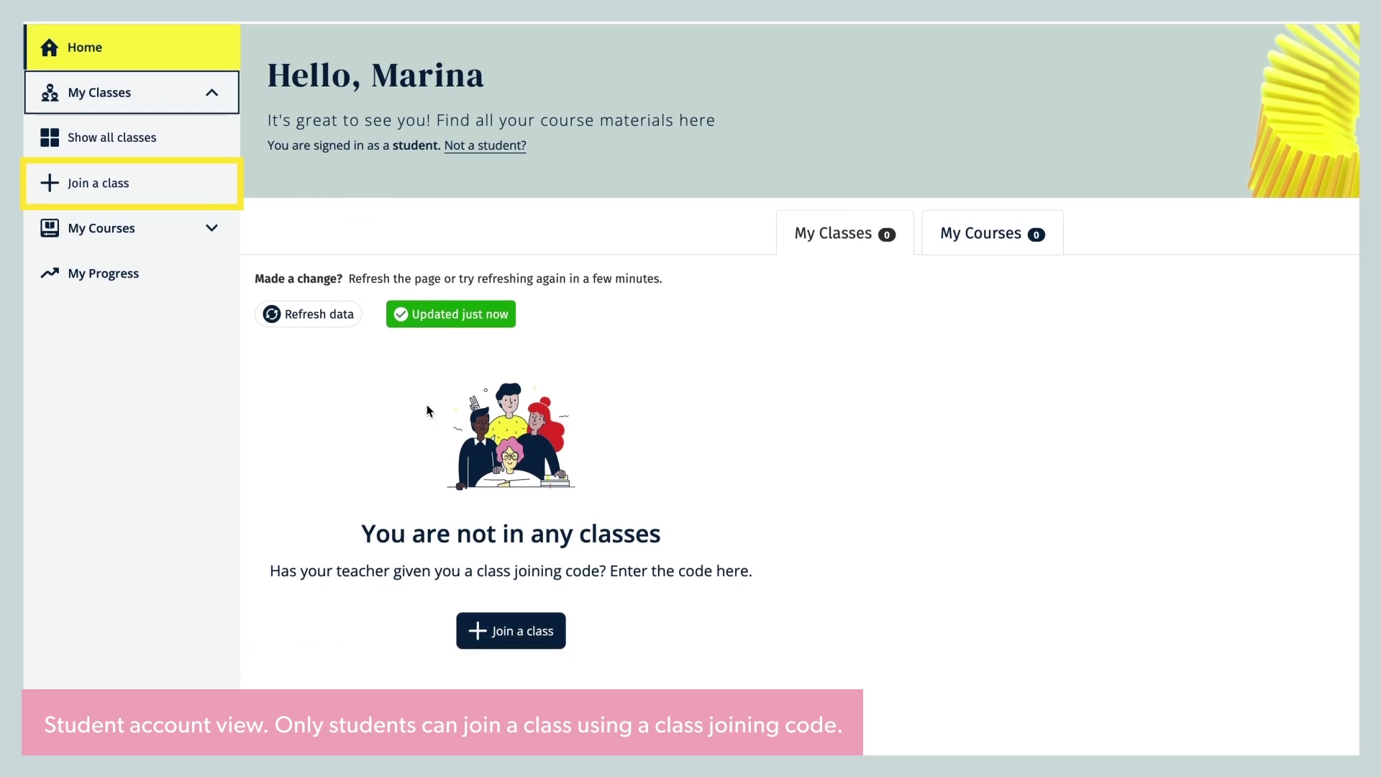
pyautogui.click(508, 620)
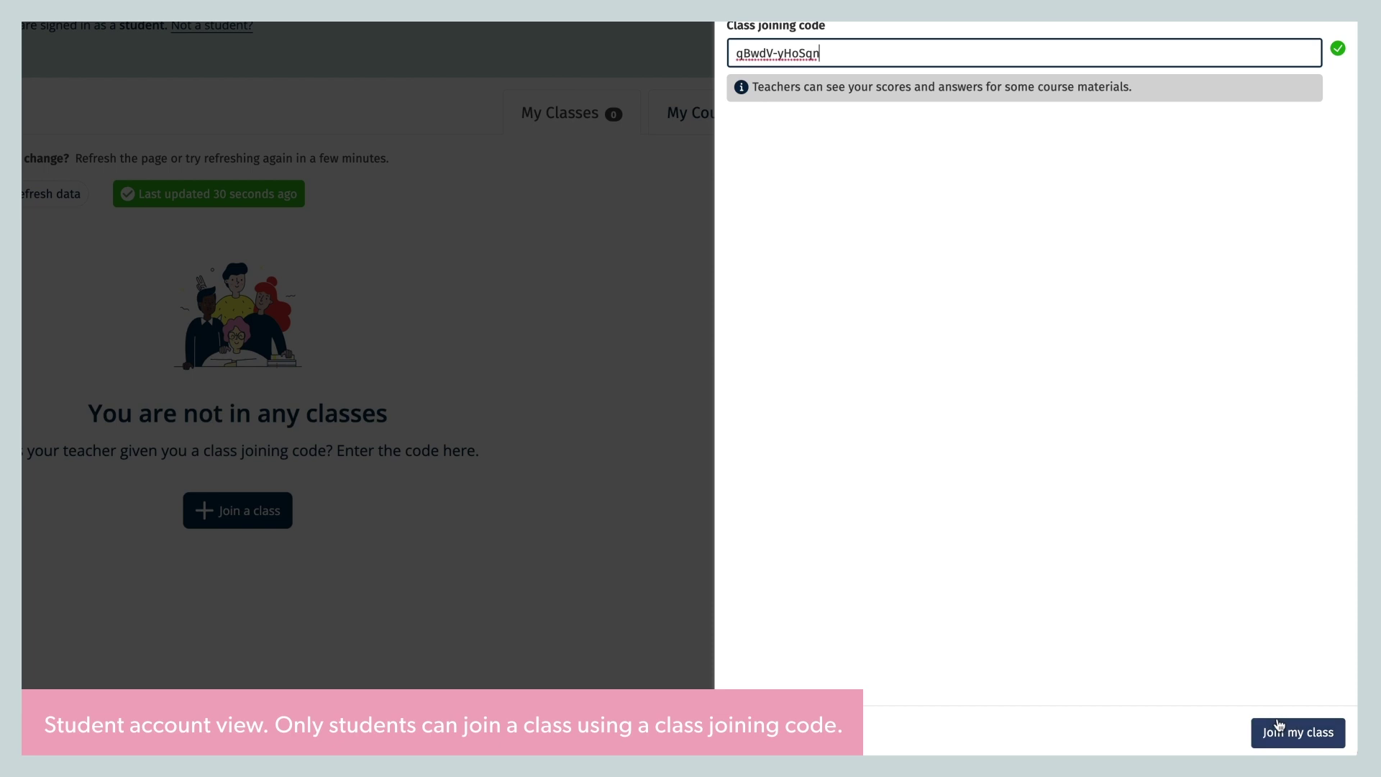
pyautogui.click(1277, 726)
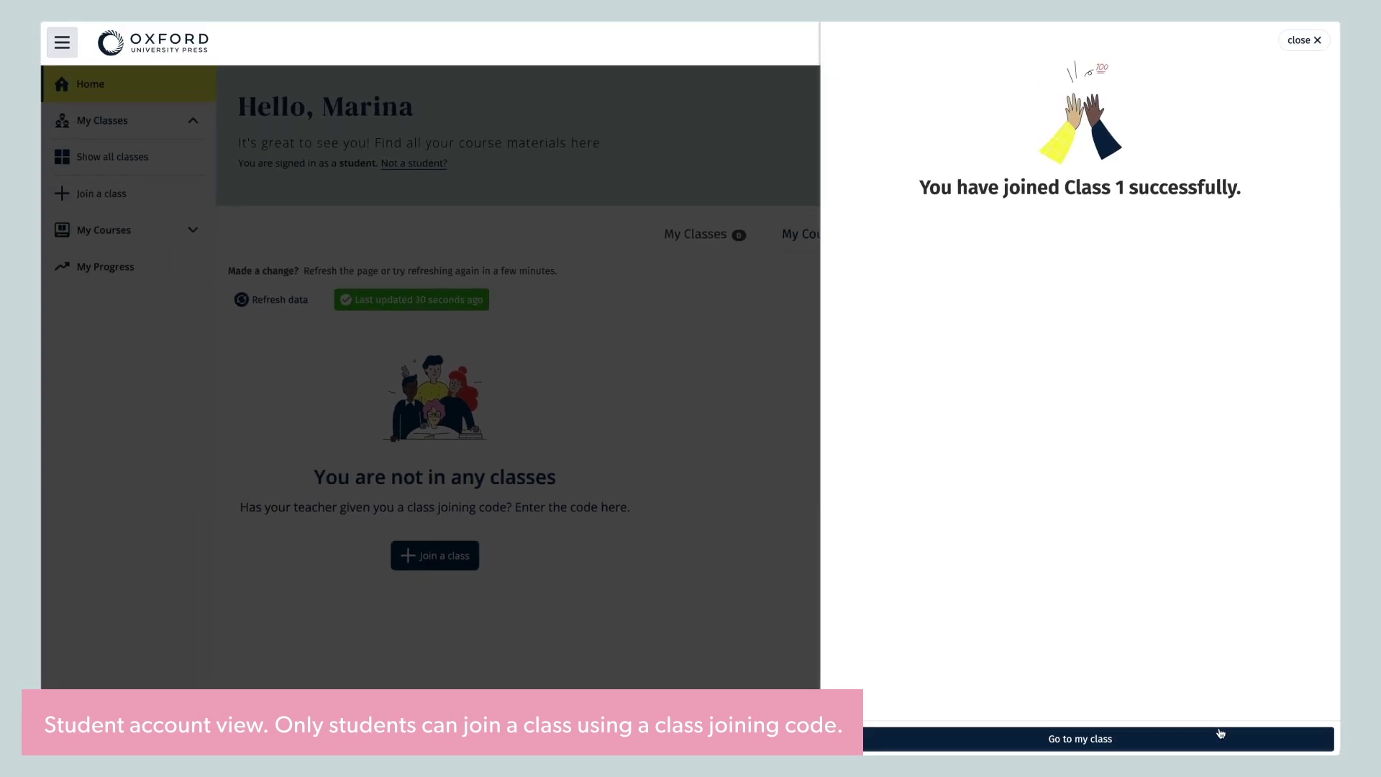
pyautogui.click(1220, 733)
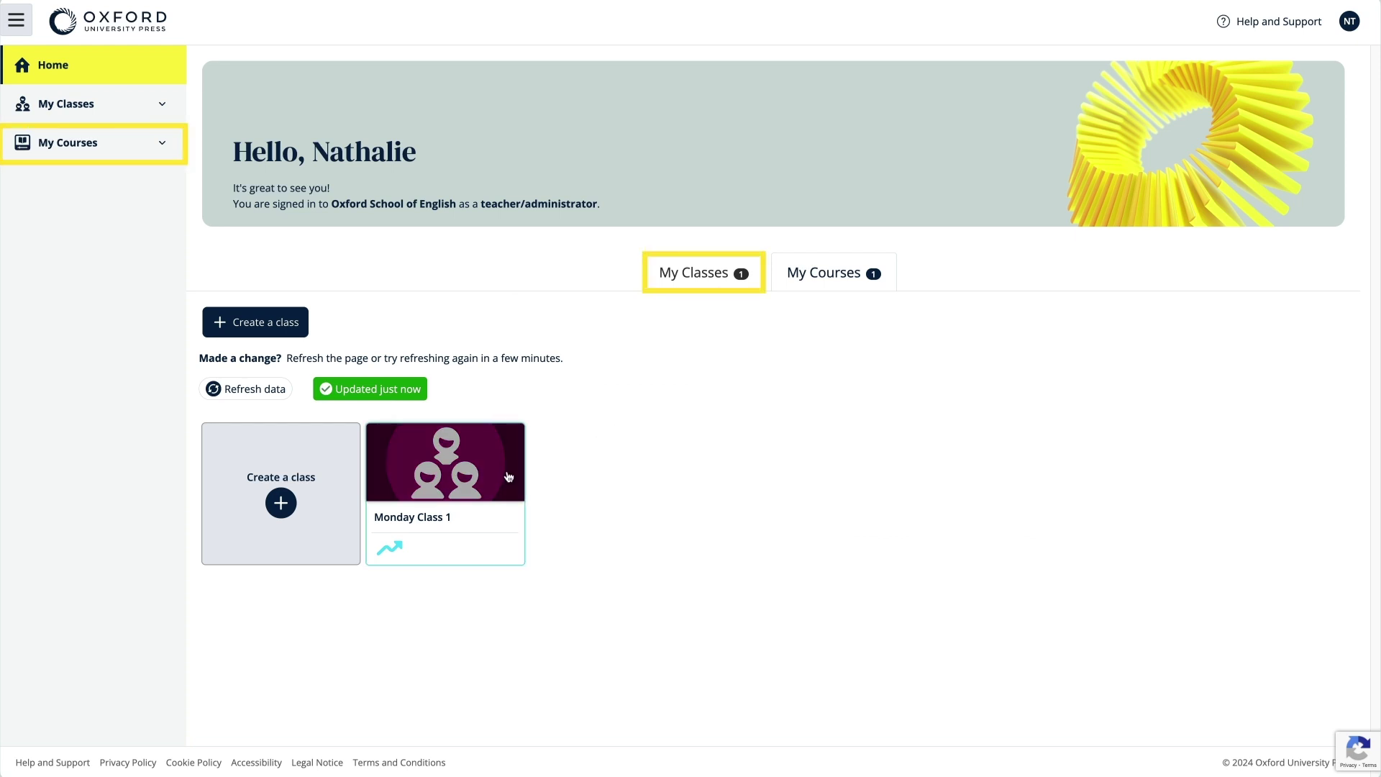
pyautogui.click(456, 478)
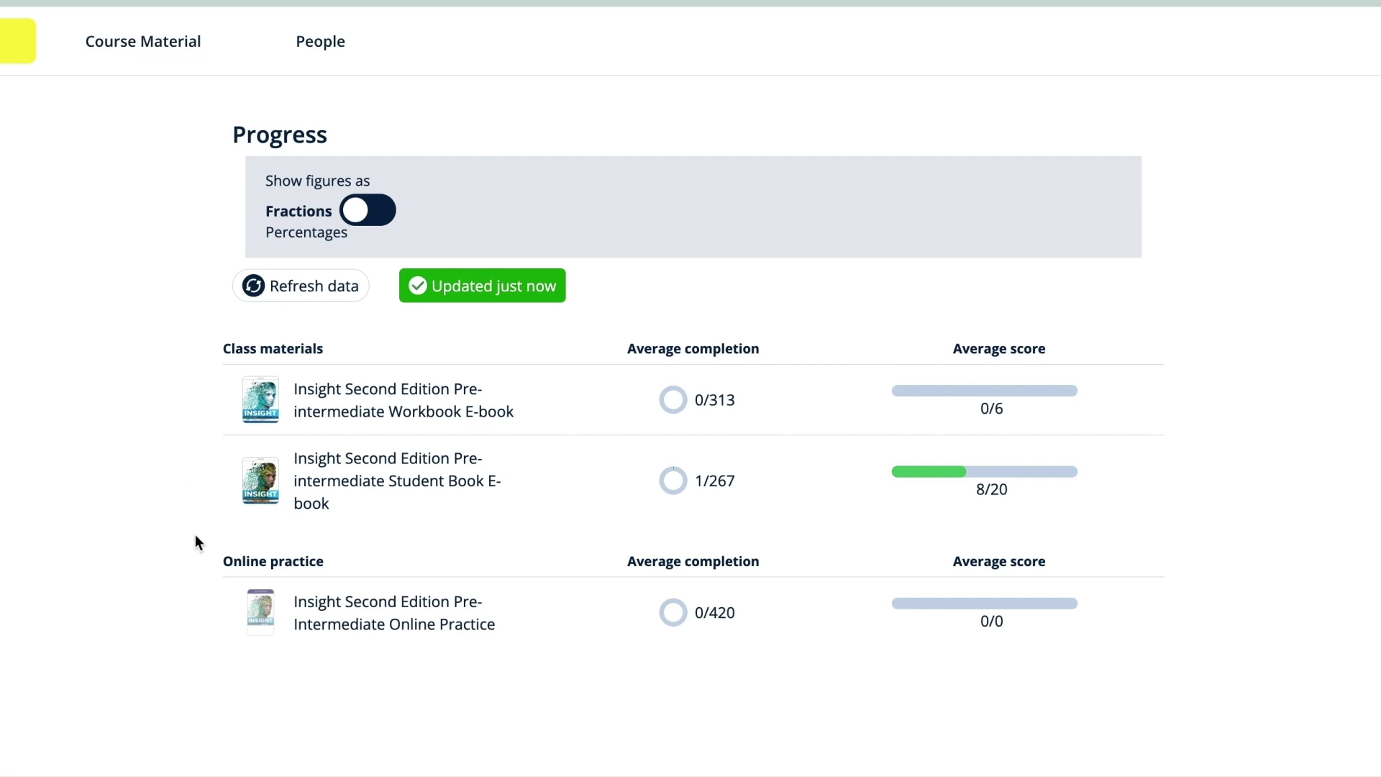
pyautogui.click(248, 615)
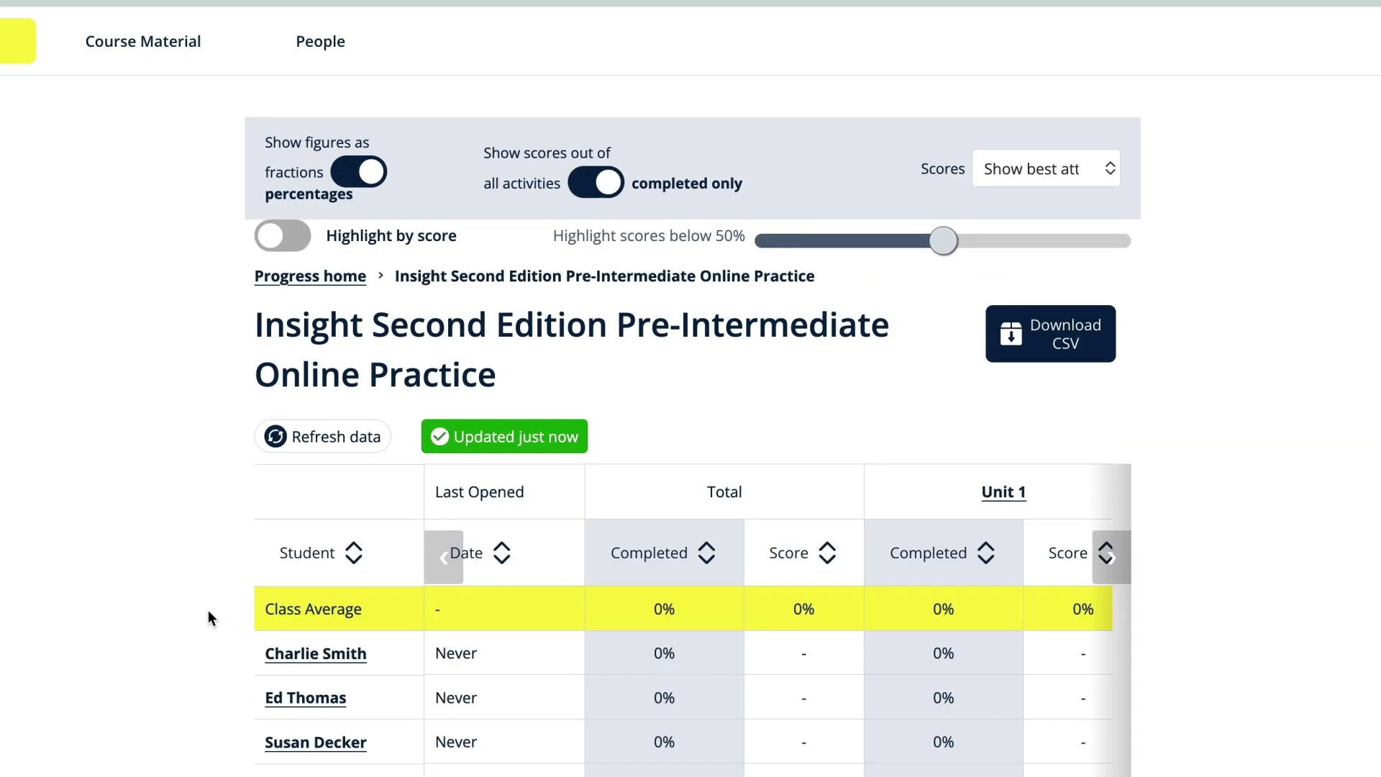
pyautogui.scroll(-3, 209, 610)
pyautogui.moveTo(452, 683); pyautogui.dragTo(691, 683)
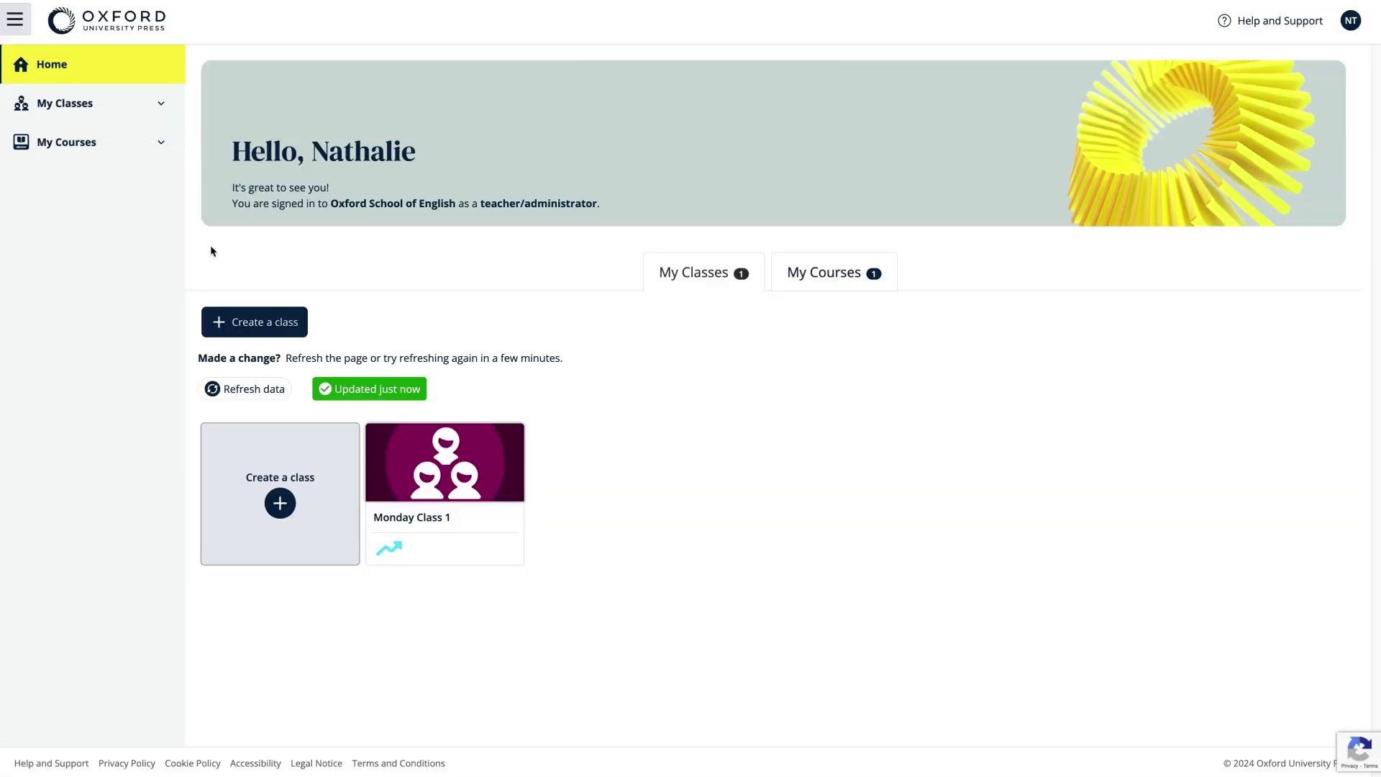
# Remove the first student from Monday Class 1's People list and confirm the removal.
pyautogui.click(178, 108)
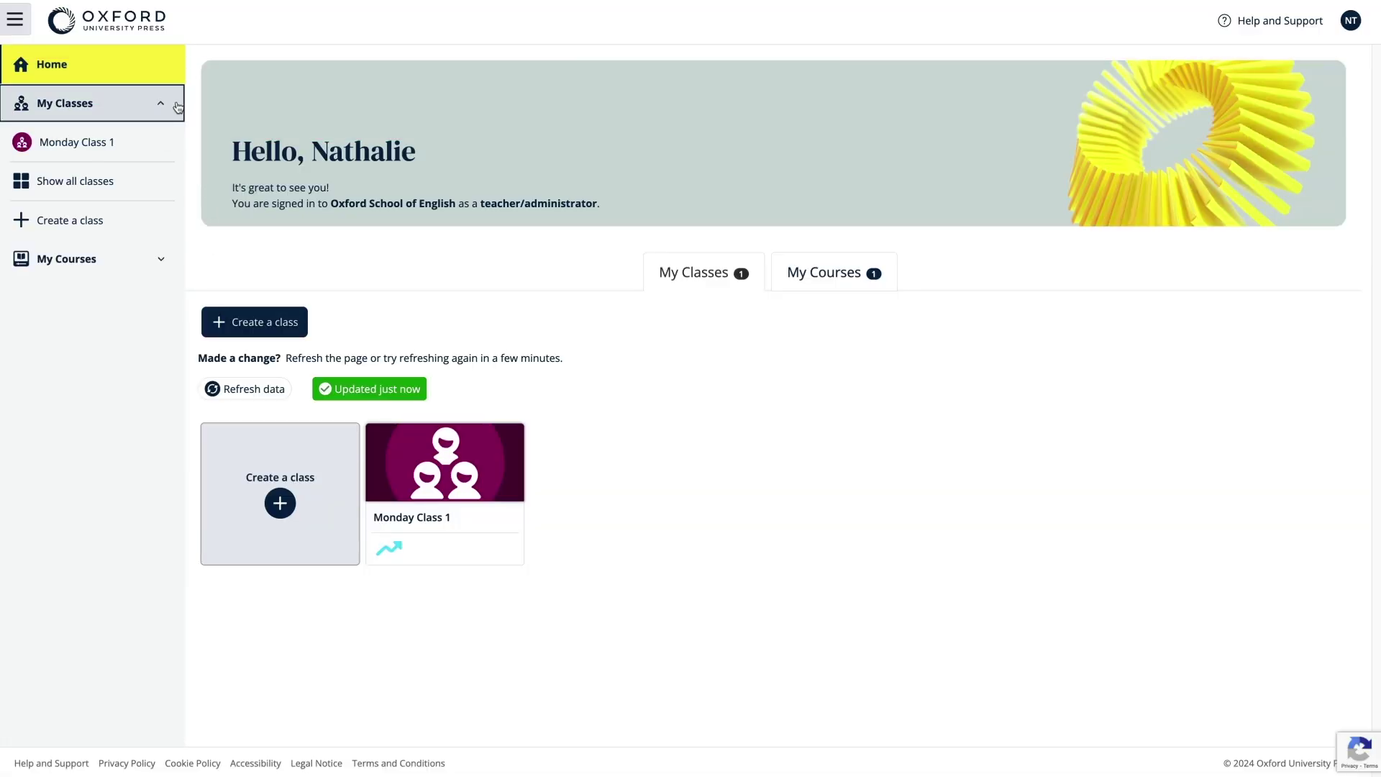
pyautogui.click(175, 134)
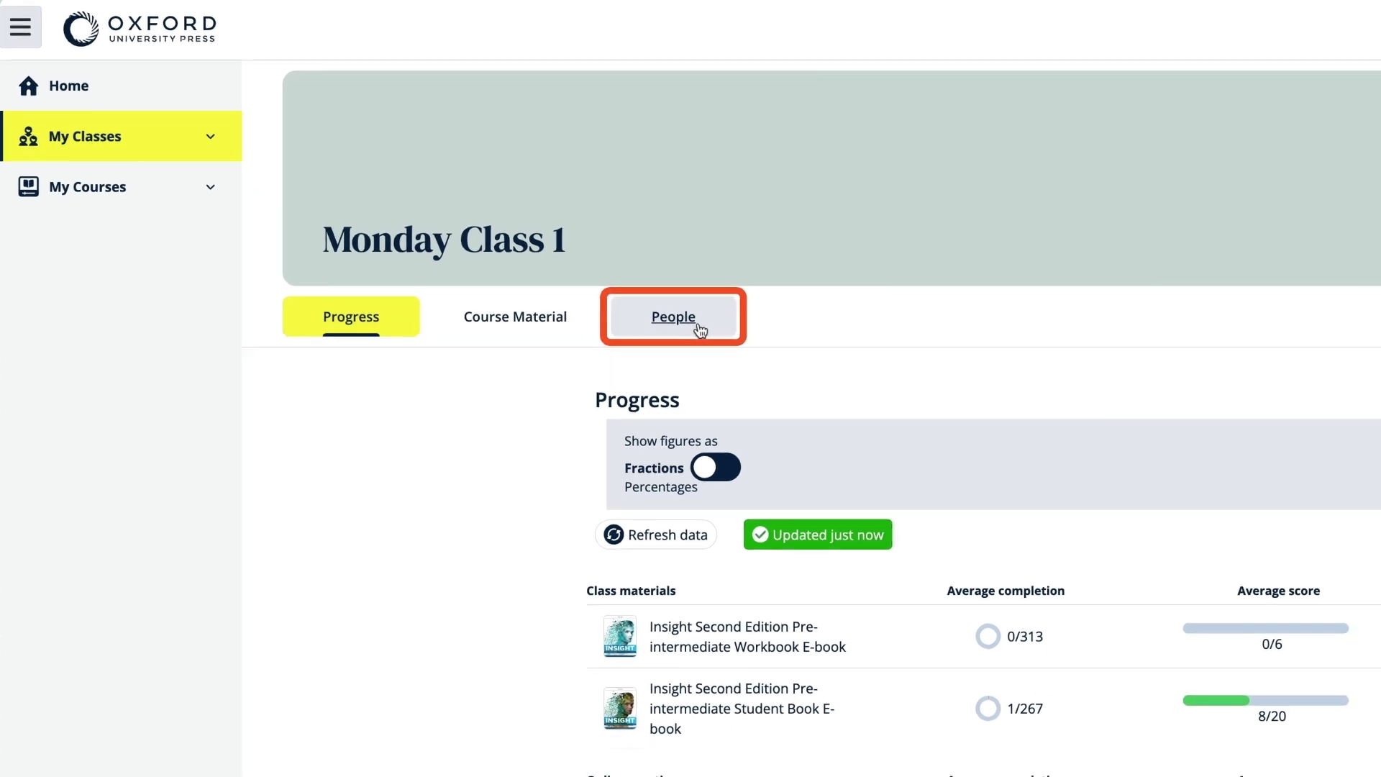
pyautogui.click(700, 330)
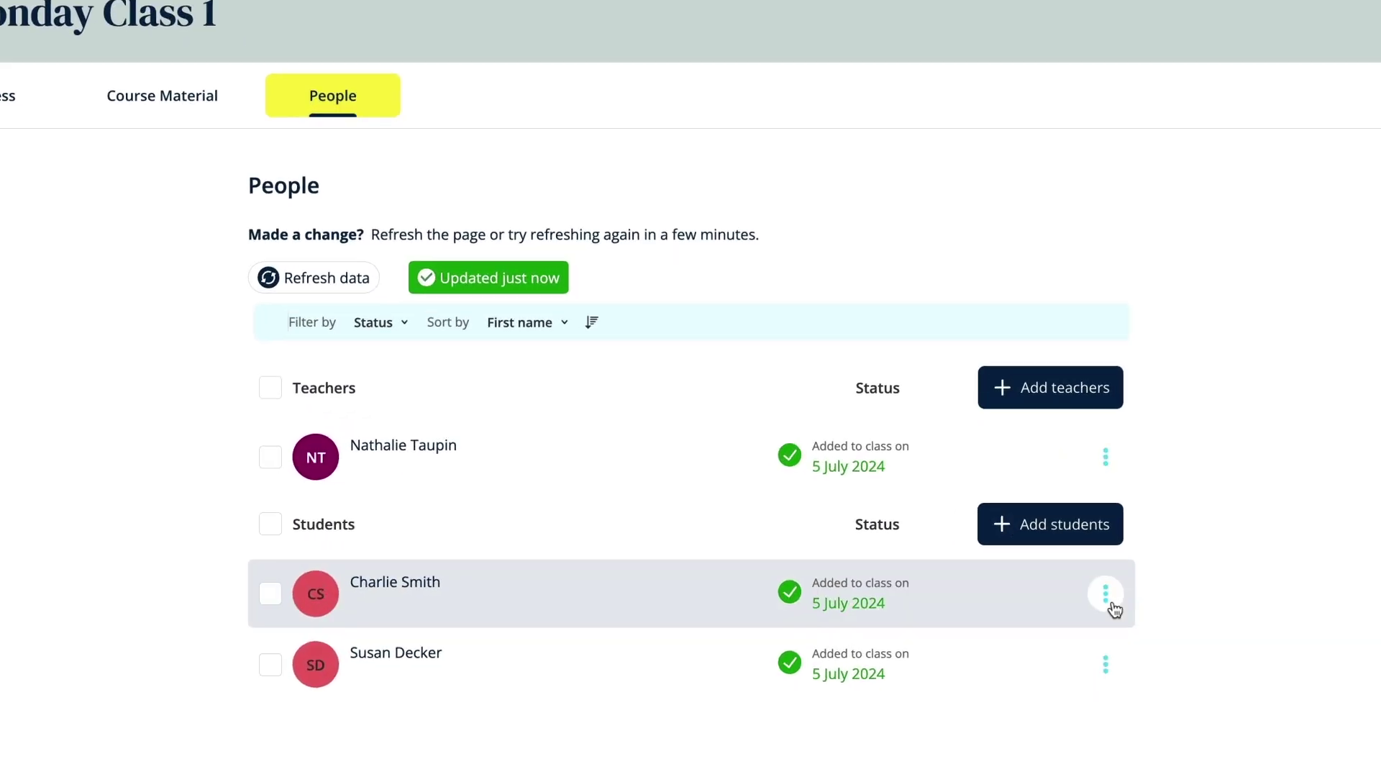
pyautogui.click(1107, 598)
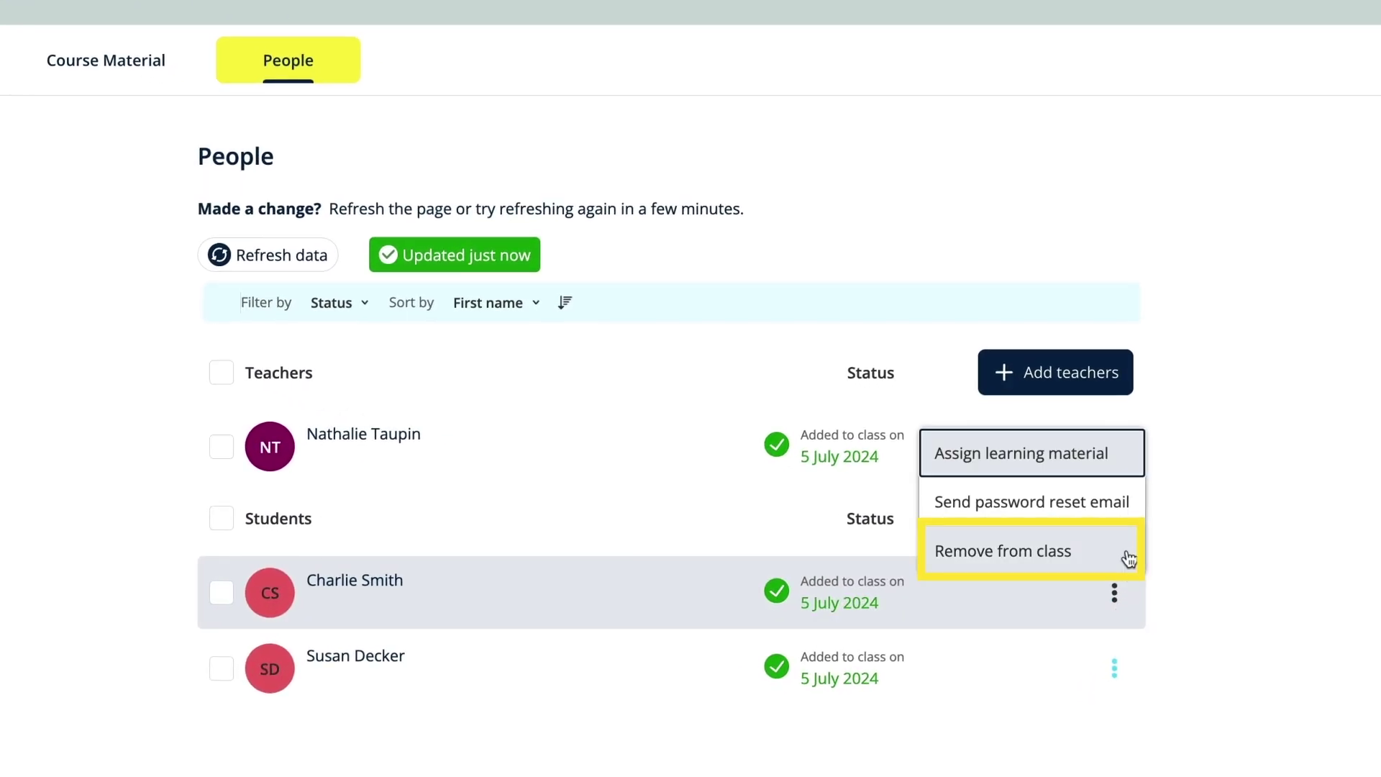
pyautogui.click(1126, 555)
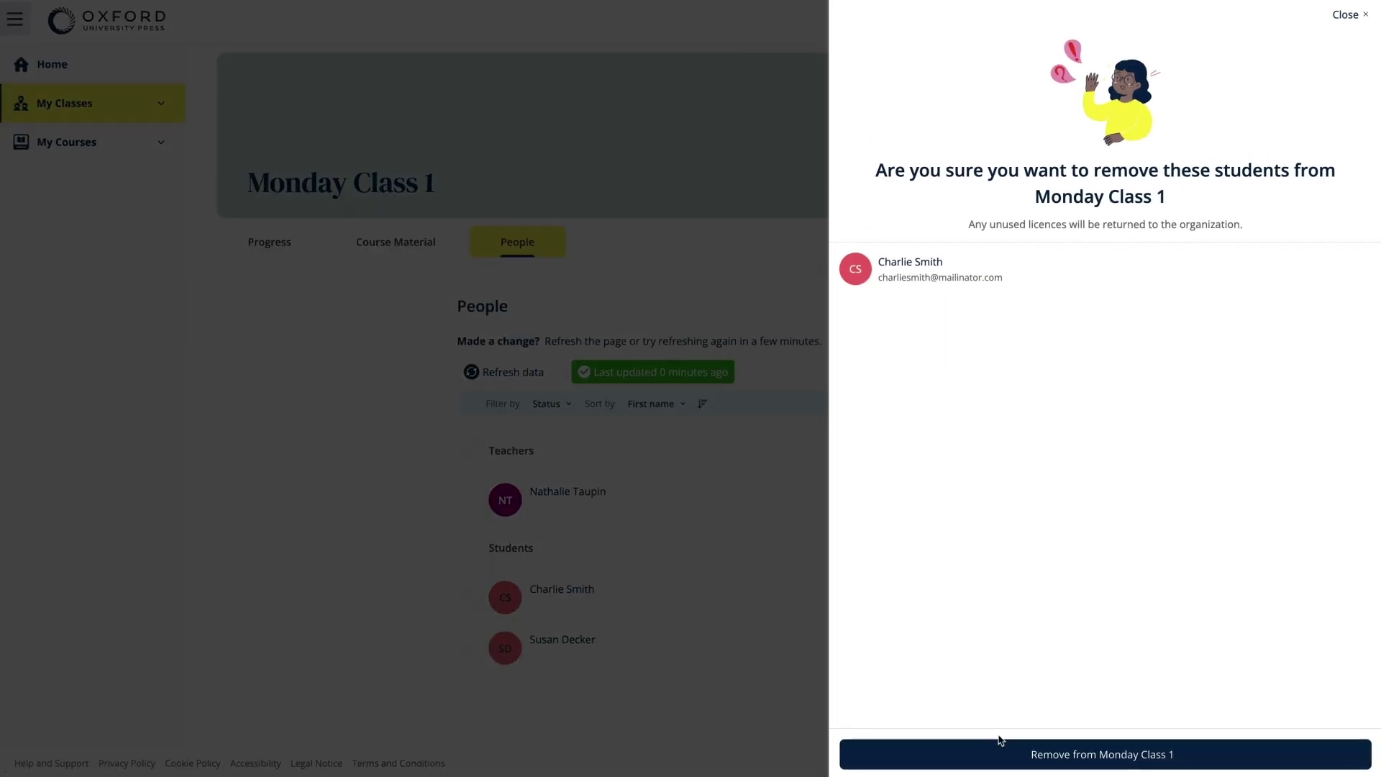
pyautogui.click(996, 750)
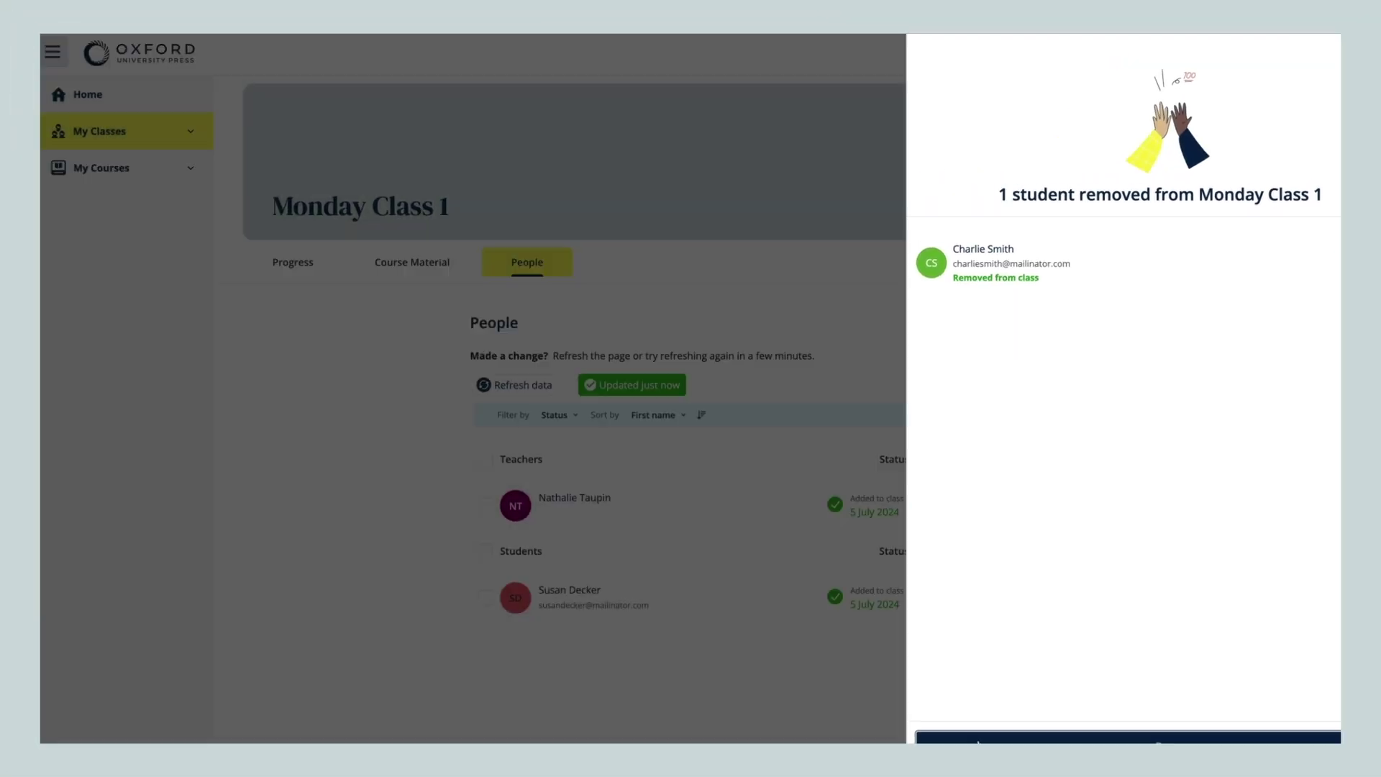
pyautogui.click(997, 754)
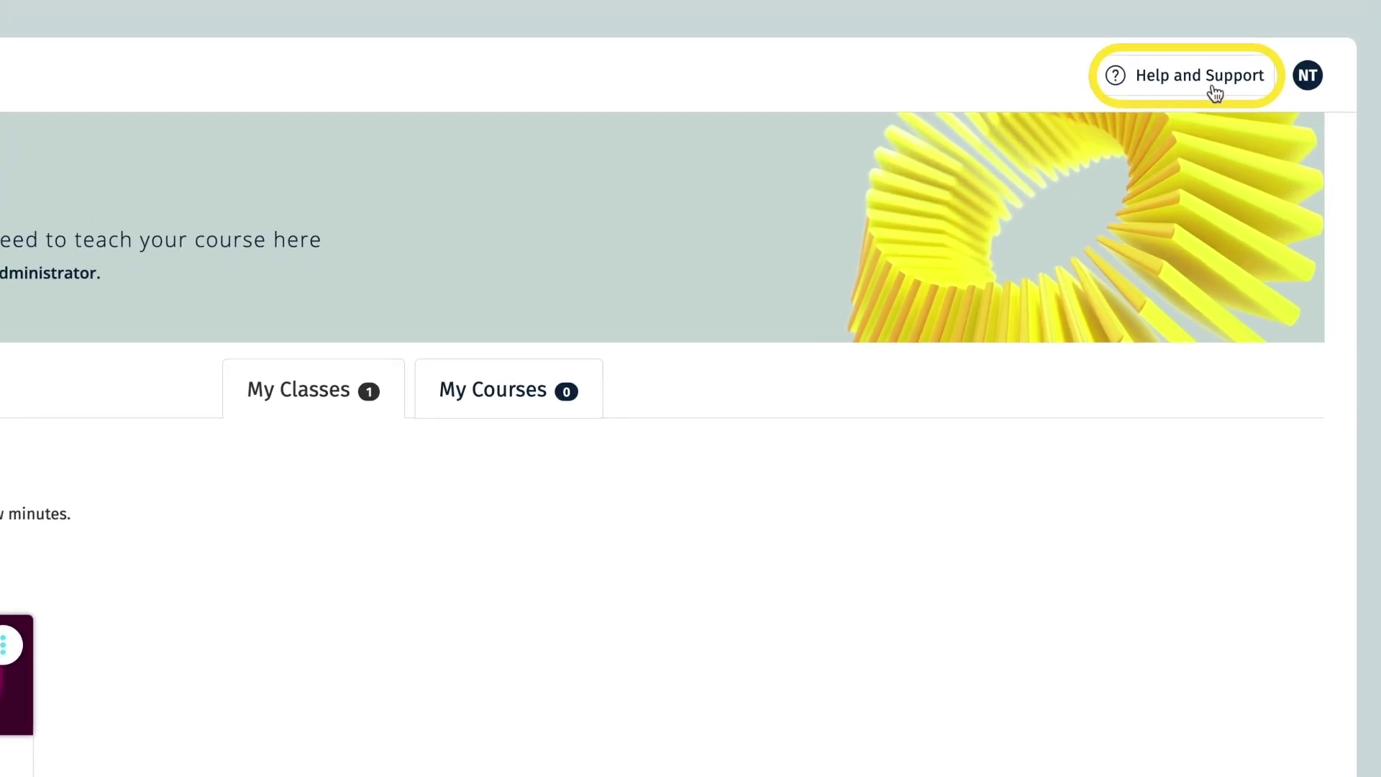
# Browse the Help and Support Teachers section, then return to the main help menu.
pyautogui.click(1270, 22)
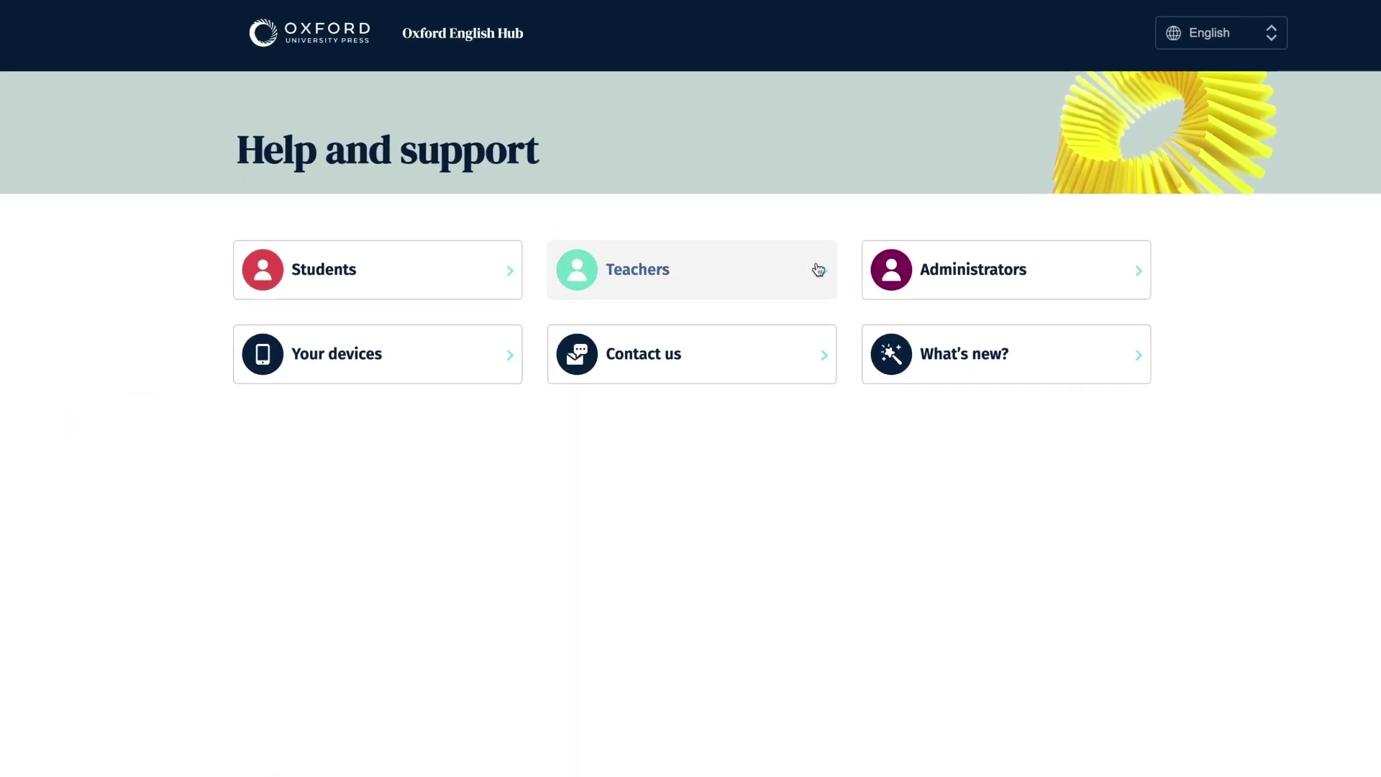
pyautogui.click(691, 309)
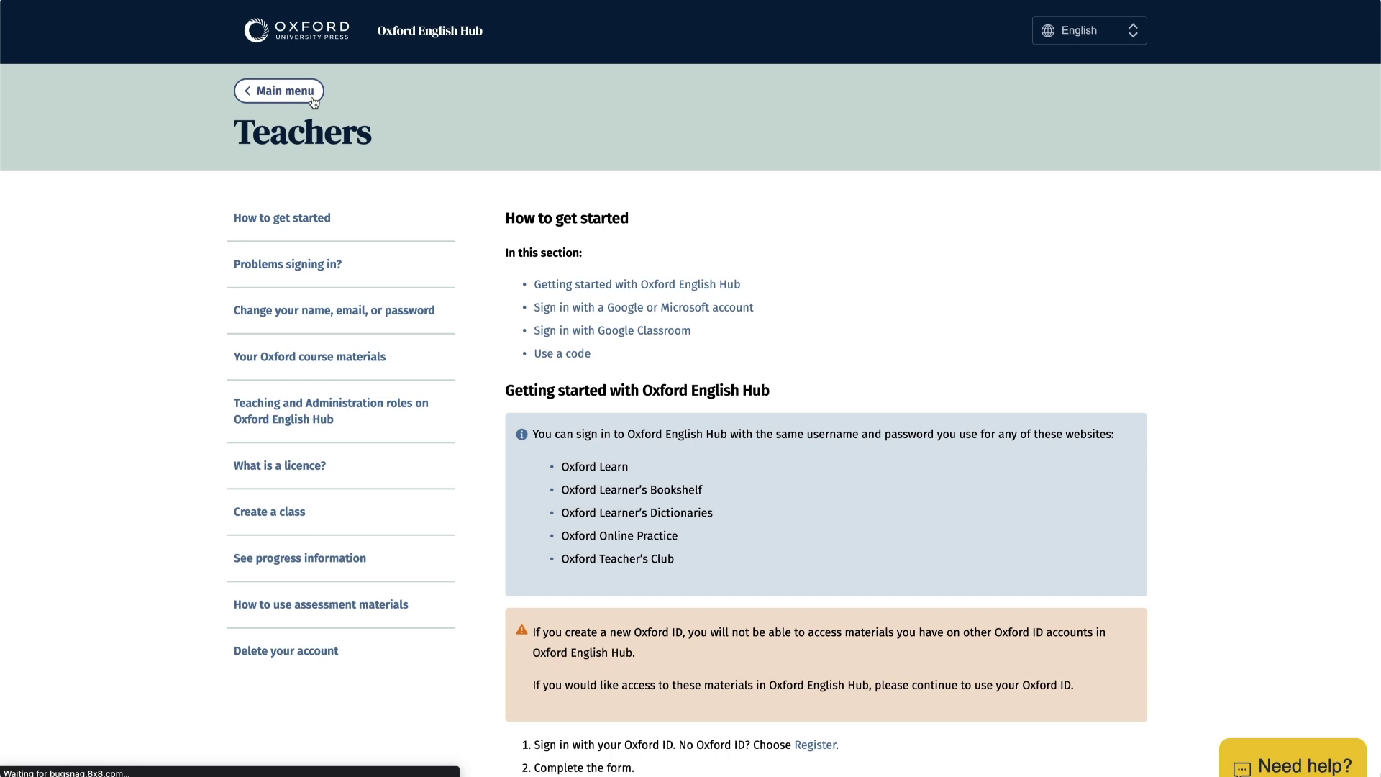
pyautogui.click(310, 93)
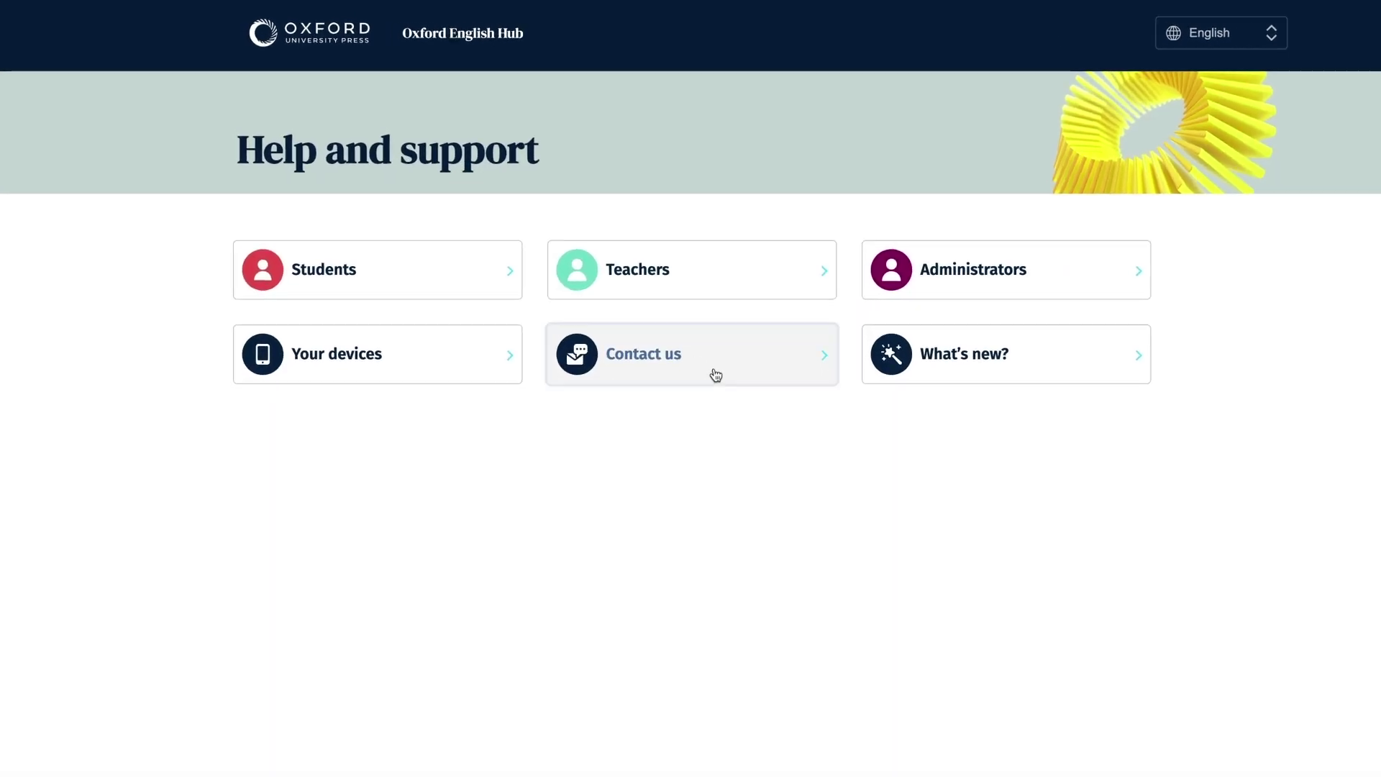
# Open the Contact us support form and start a Live Chat request.
pyautogui.click(716, 375)
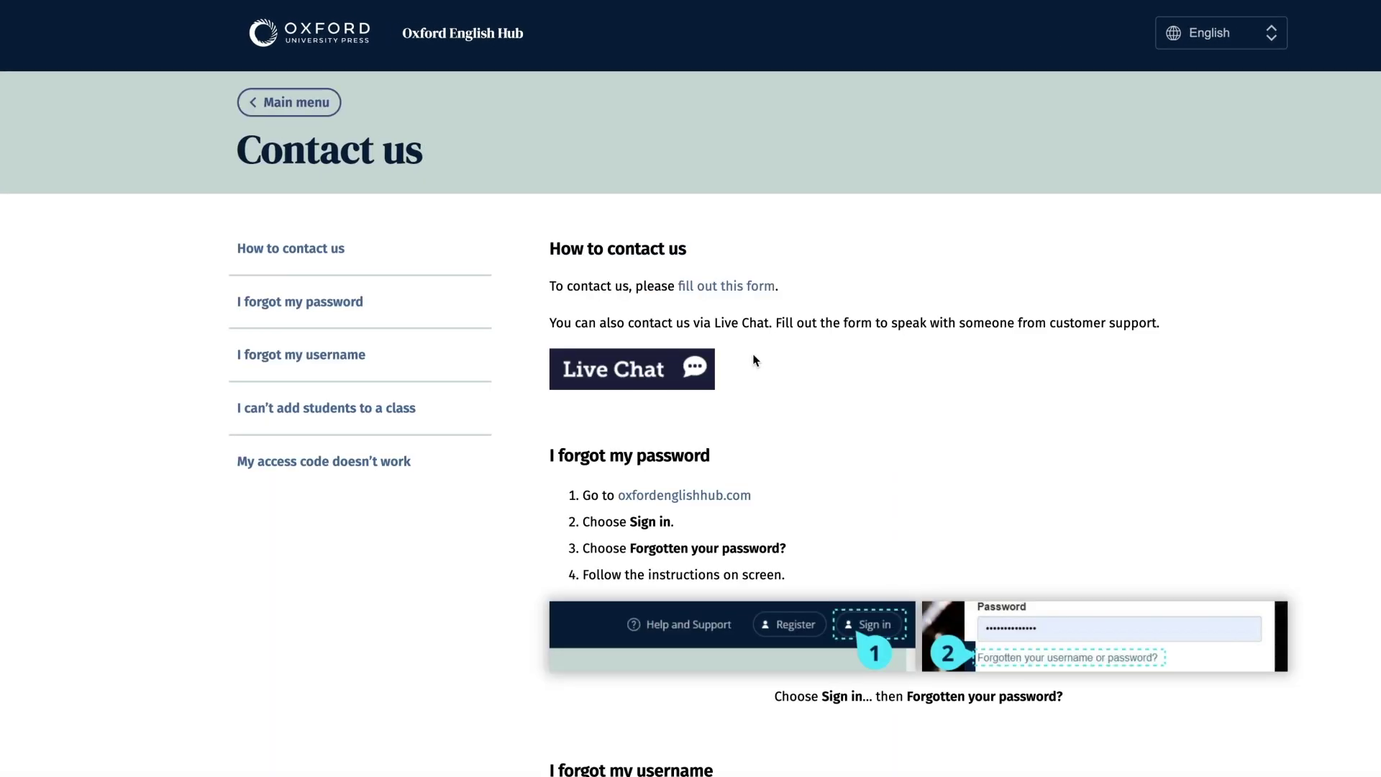
pyautogui.click(754, 297)
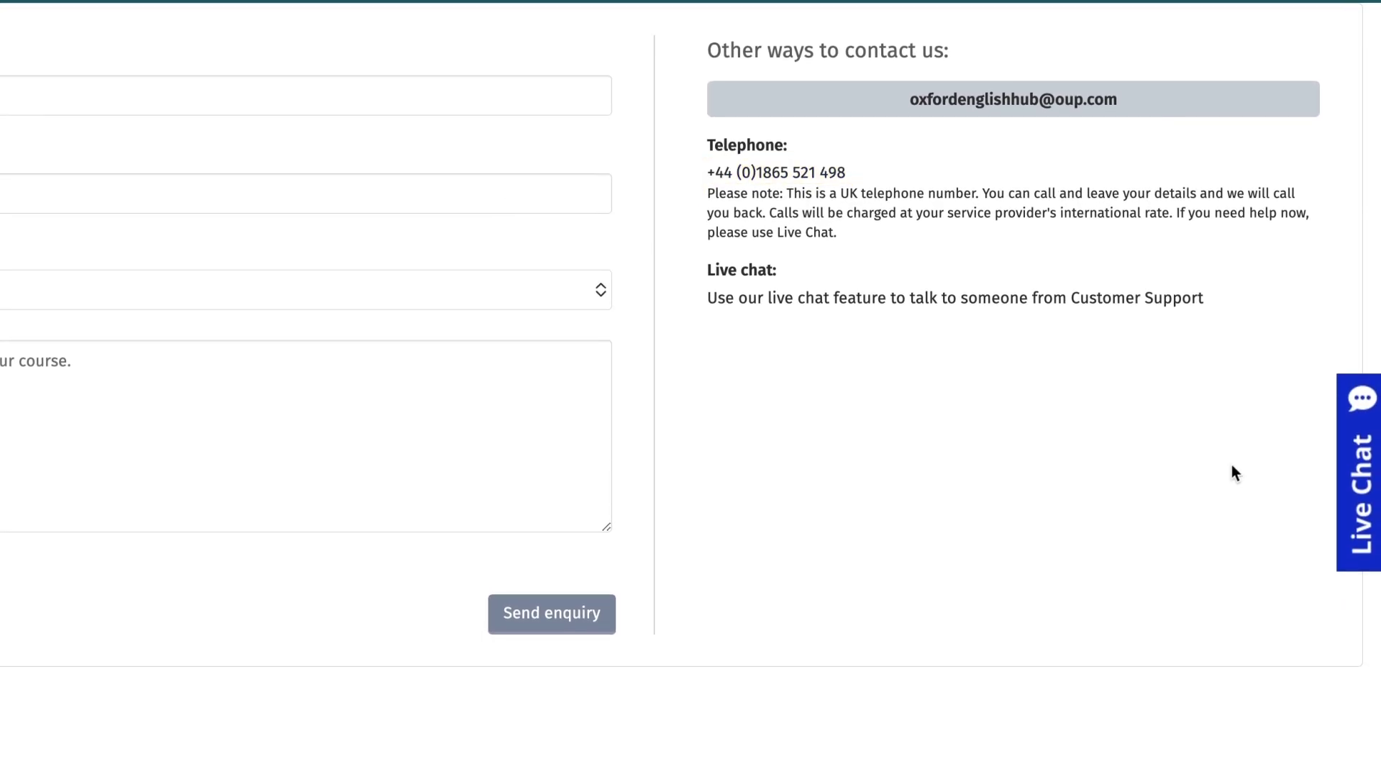
pyautogui.click(1349, 577)
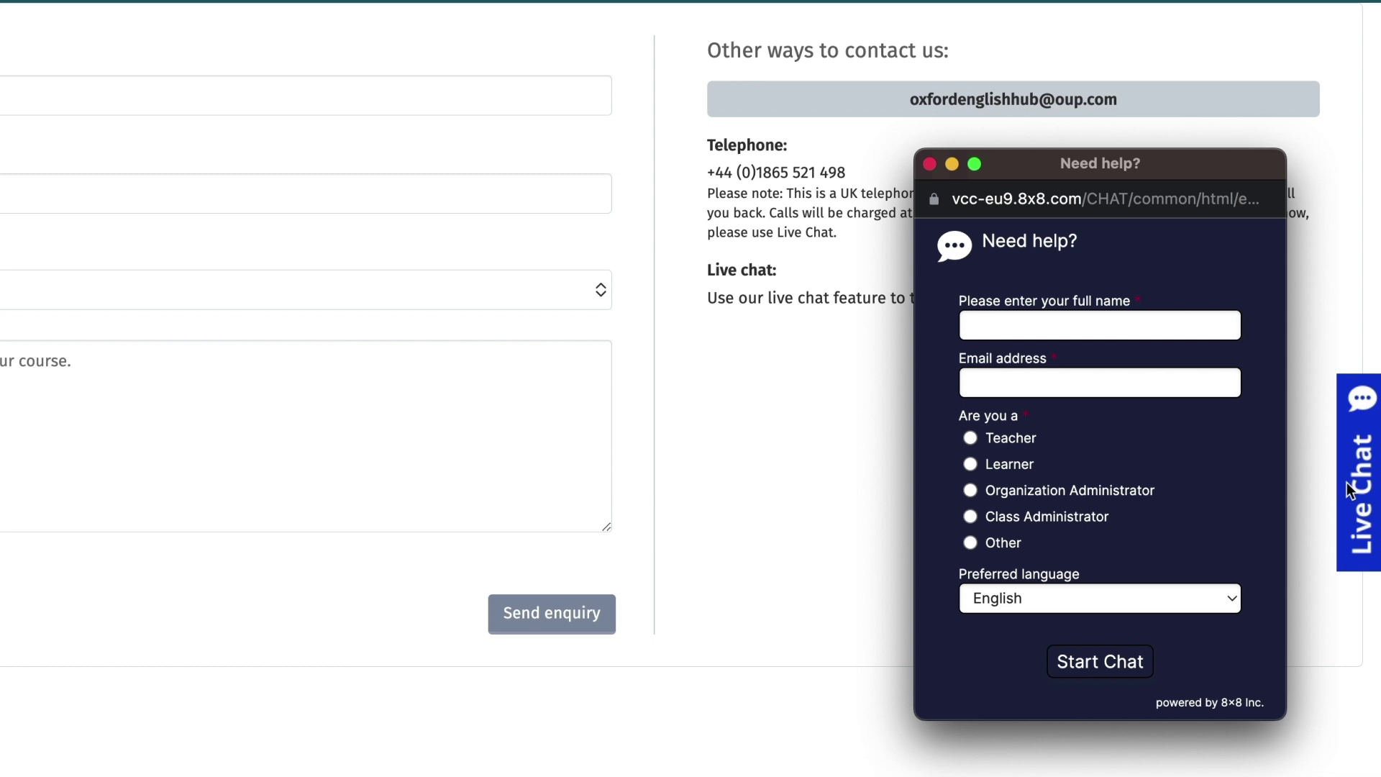